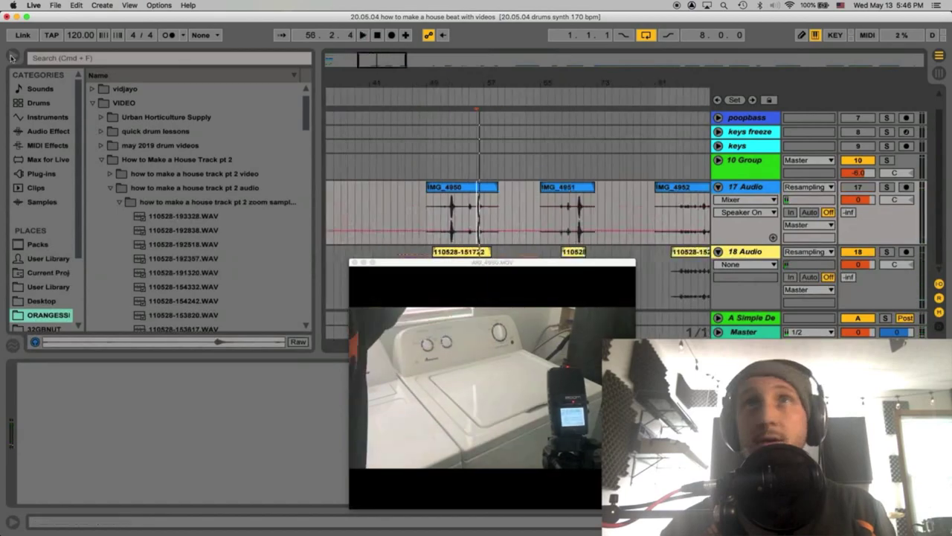
Hide the browser and the clip/device detail view, and move the floating video window clear of the arrangement clips
{"action": "key", "text": "alt+super+b"}
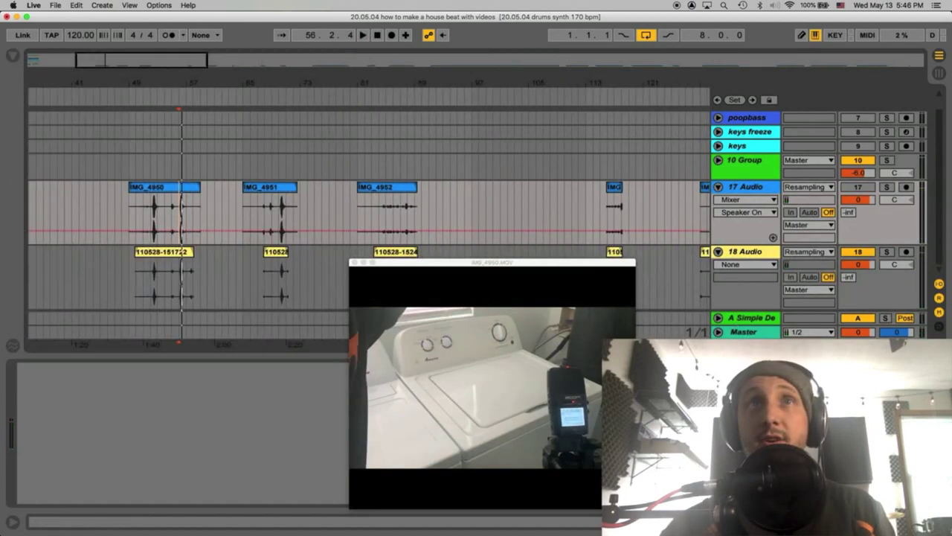
{"action": "key", "text": "alt+super+l"}
{"action": "left_click_drag", "start_coordinate": [504, 264], "coordinate": [841, 325]}
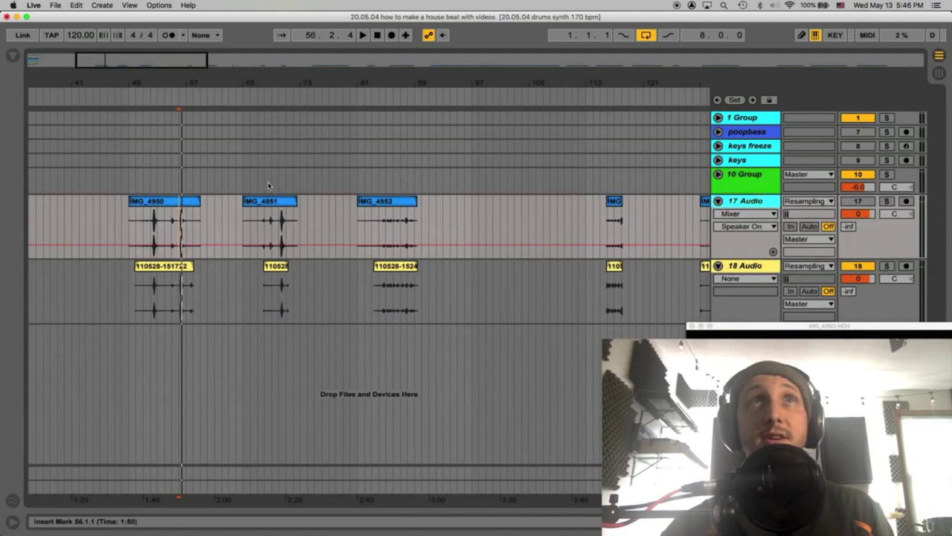
Compare the IMG_4951 waveform with the recording beneath it, and make the 17 Audio track slightly taller
{"action": "left_click_drag", "start_coordinate": [270, 90], "coordinate": [317, 175]}
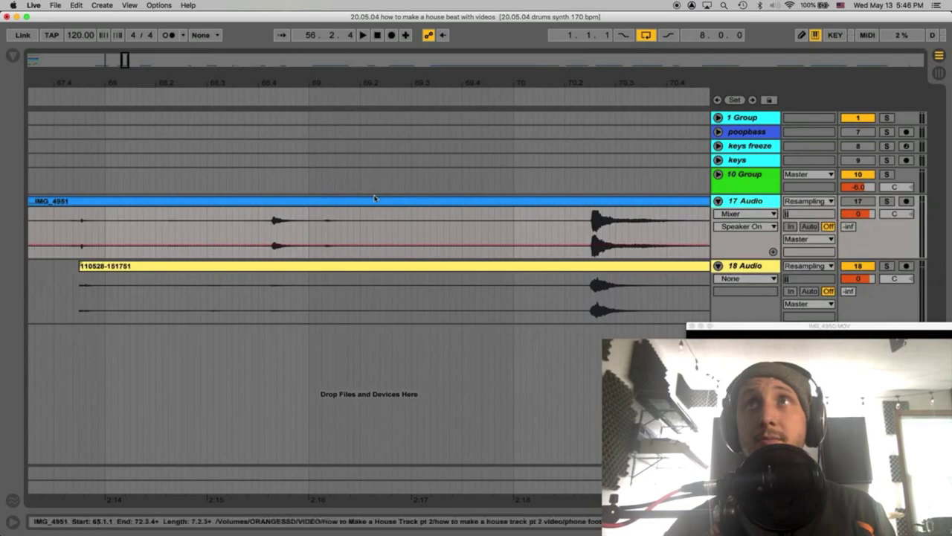
{"action": "left_click_drag", "start_coordinate": [734, 257], "coordinate": [736, 360]}
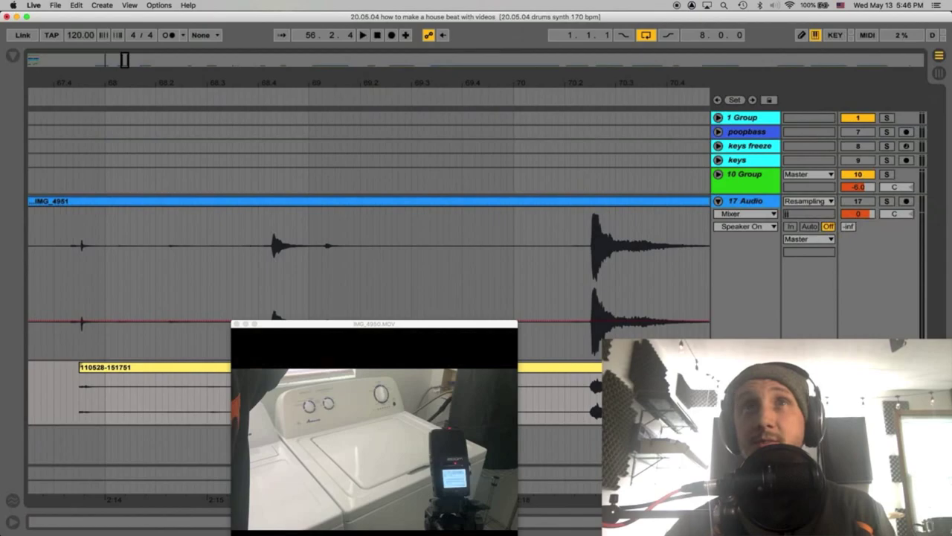
{"action": "left_click_drag", "start_coordinate": [730, 360], "coordinate": [730, 268]}
{"action": "left_click", "coordinate": [737, 200]}
Place the video window over the arrangement and toggle it off and on several times
{"action": "left_click_drag", "start_coordinate": [409, 324], "coordinate": [468, 154]}
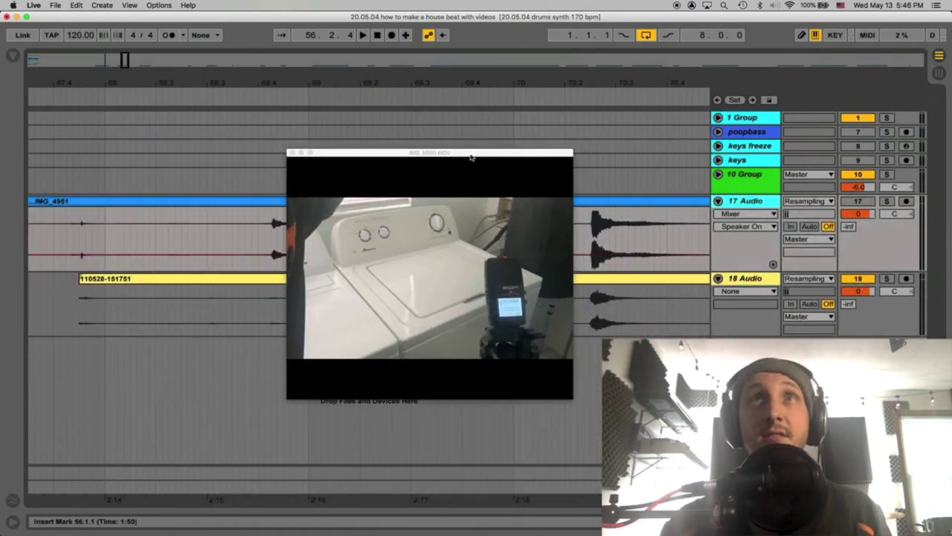
{"action": "key", "text": "alt+super+v"}
{"action": "key", "text": "alt+super+v"}
{"action": "key", "text": "alt+super+v"}
{"action": "key", "text": "alt+super+v"}
{"action": "key", "text": "alt+super+v"}
{"action": "key", "text": "alt+super+v"}
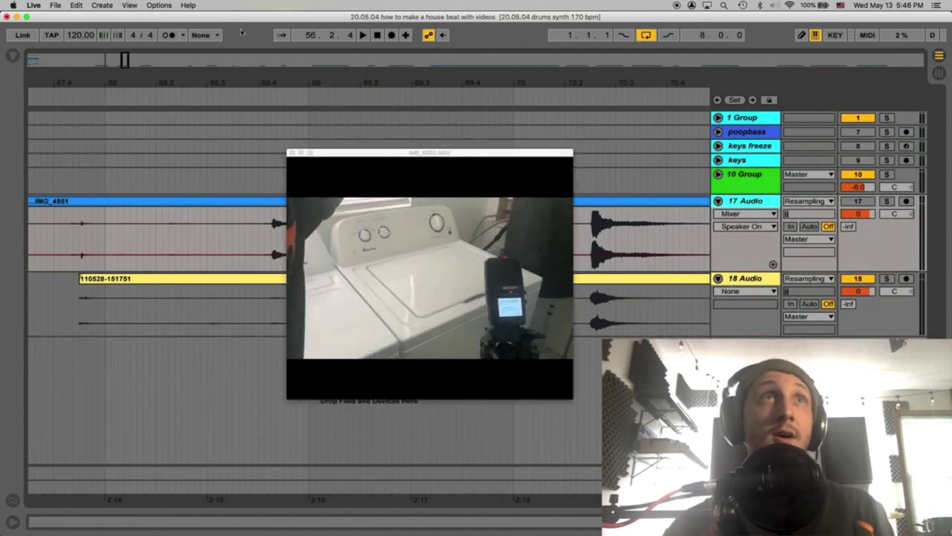
{"action": "left_click", "coordinate": [128, 6]}
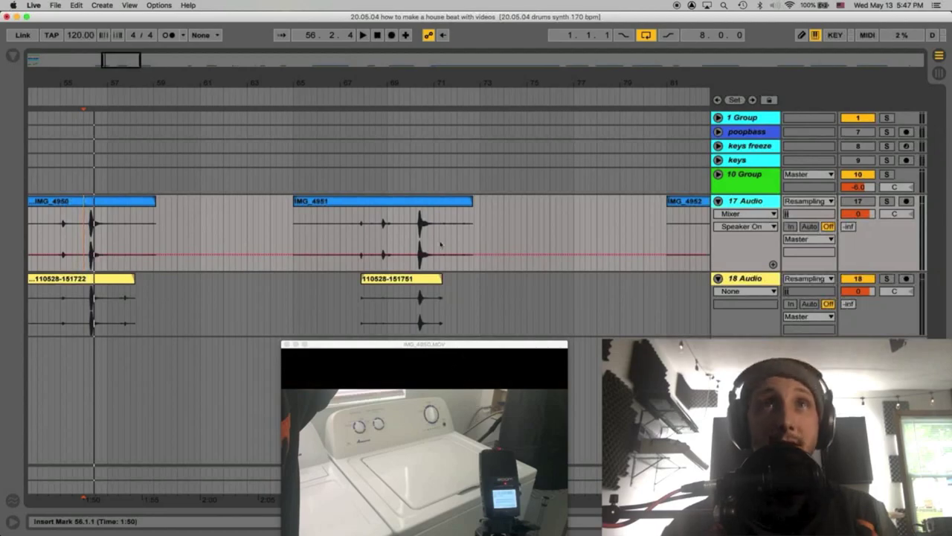
Show the full arrangement and play back parts of the 17 Audio footage, including IMG_4962 and the door-handle clip
{"action": "left_click_drag", "start_coordinate": [409, 81], "coordinate": [410, 26]}
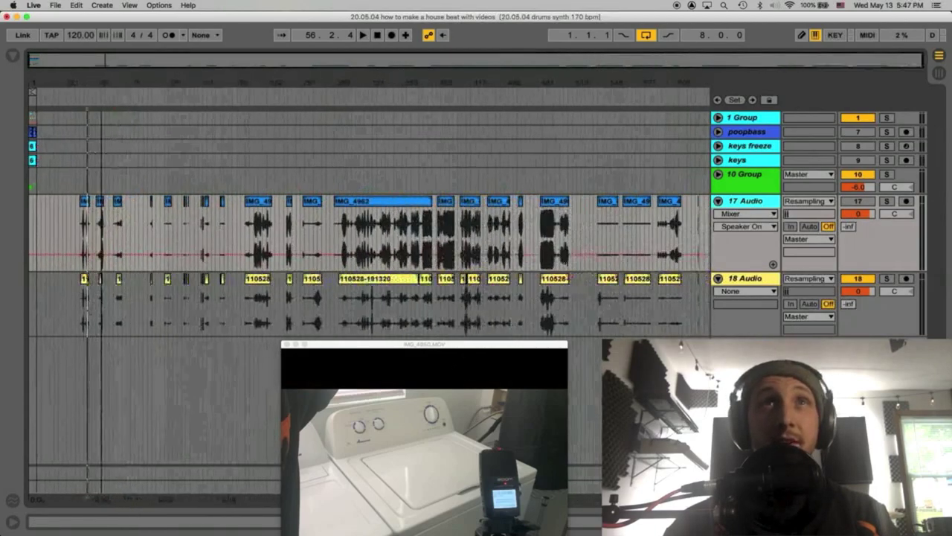
{"action": "left_click_drag", "start_coordinate": [332, 344], "coordinate": [333, 356]}
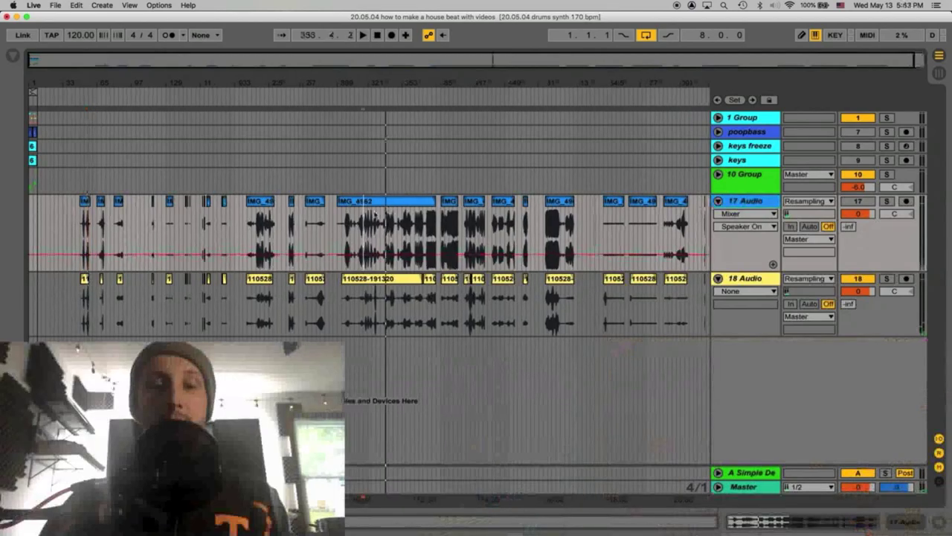
{"action": "left_click", "coordinate": [375, 214]}
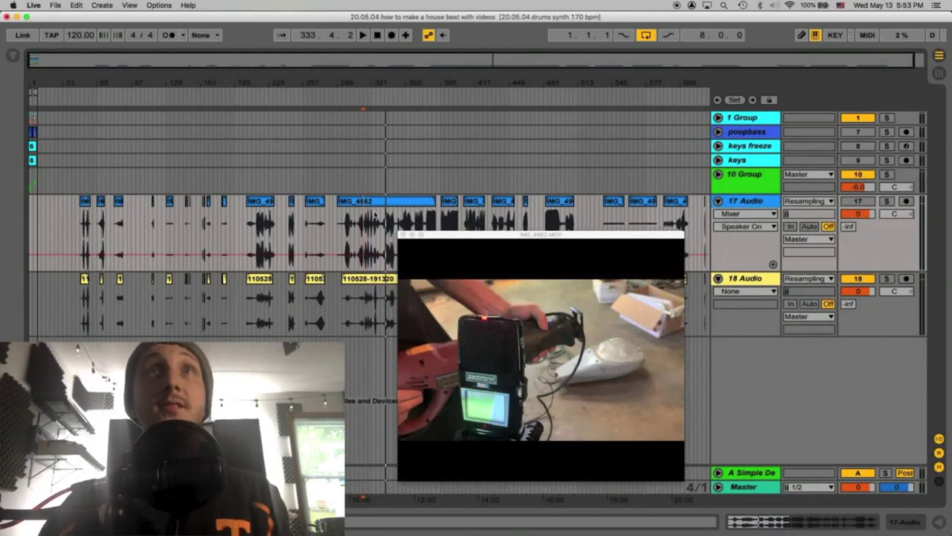
{"action": "key", "text": "space"}
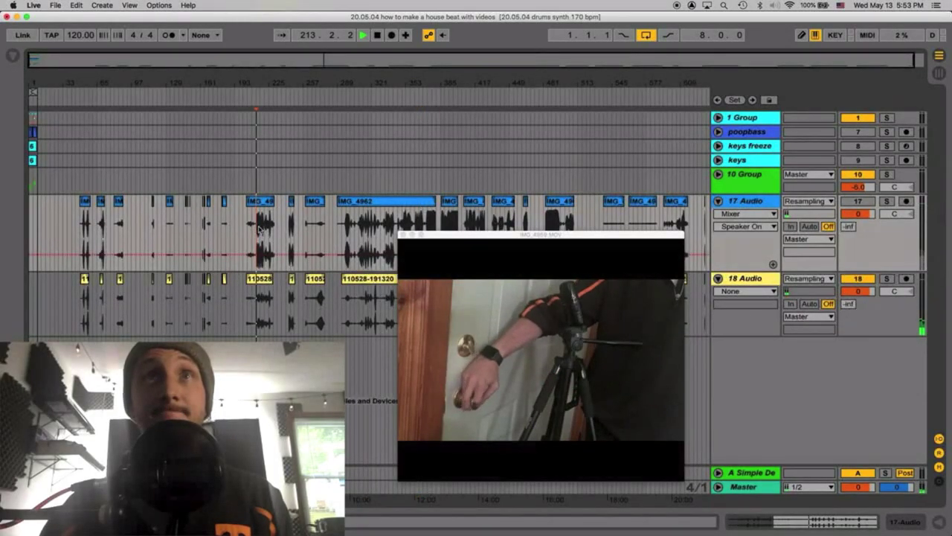
{"action": "key", "text": "space"}
{"action": "key", "text": "space"}
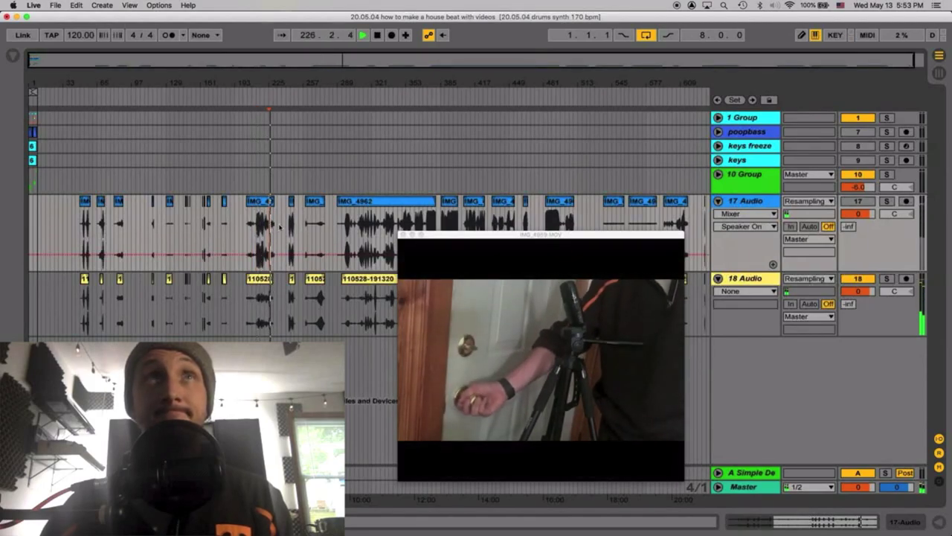
{"action": "key", "text": "space"}
Play back the IMG_4960 lamp clip on 17 Audio
{"action": "left_click", "coordinate": [292, 232]}
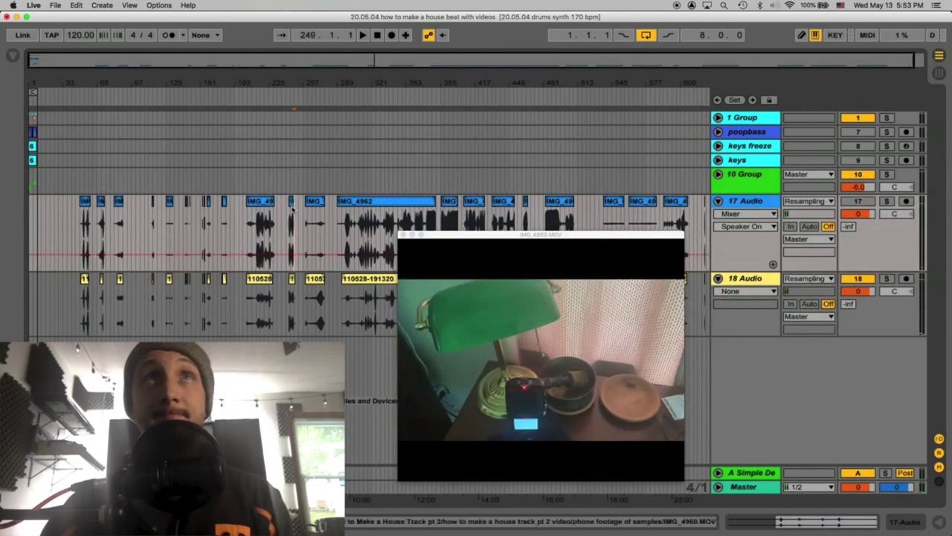
{"action": "left_click", "coordinate": [293, 209]}
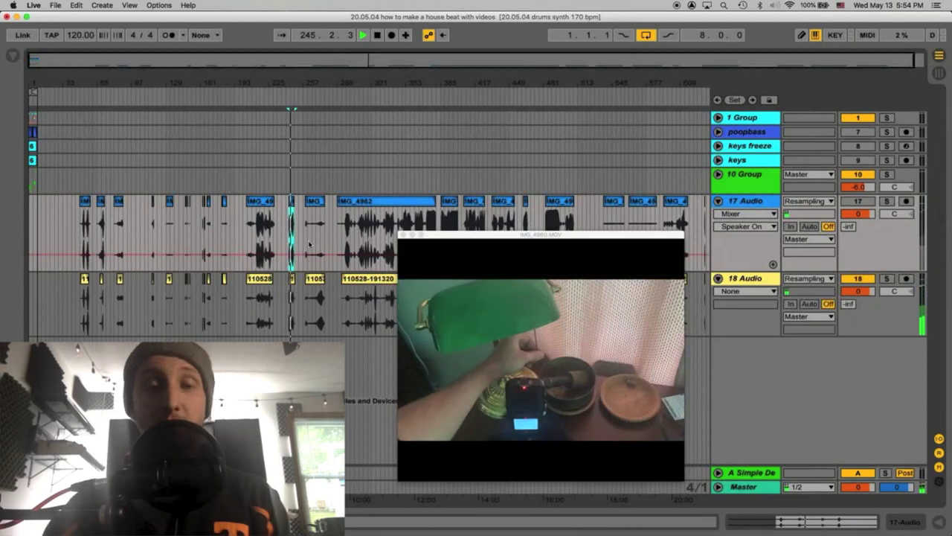
{"action": "key", "text": "space"}
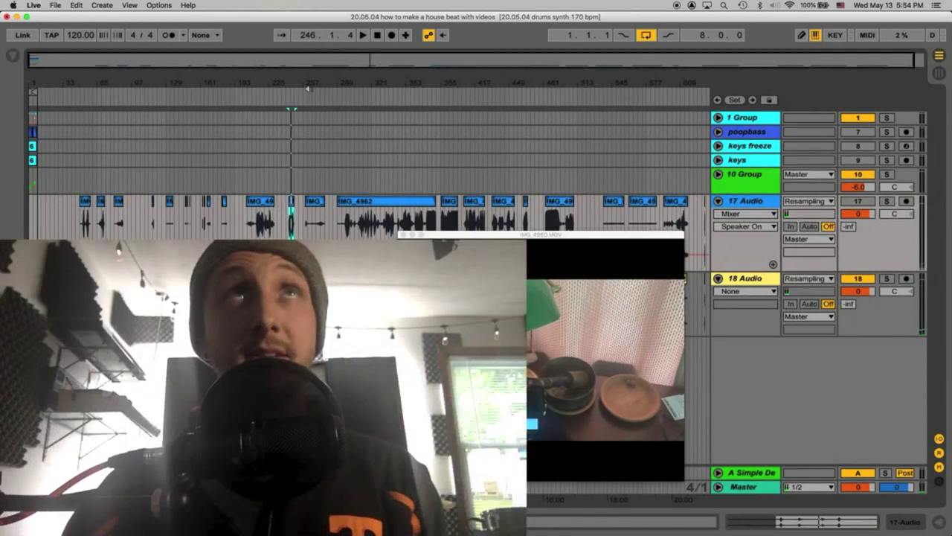
Preview the IMG_4950 and IMG_4955 clips on 17 Audio, keeping the video window clear of the clip being played
{"action": "left_click_drag", "start_coordinate": [436, 236], "coordinate": [803, 291]}
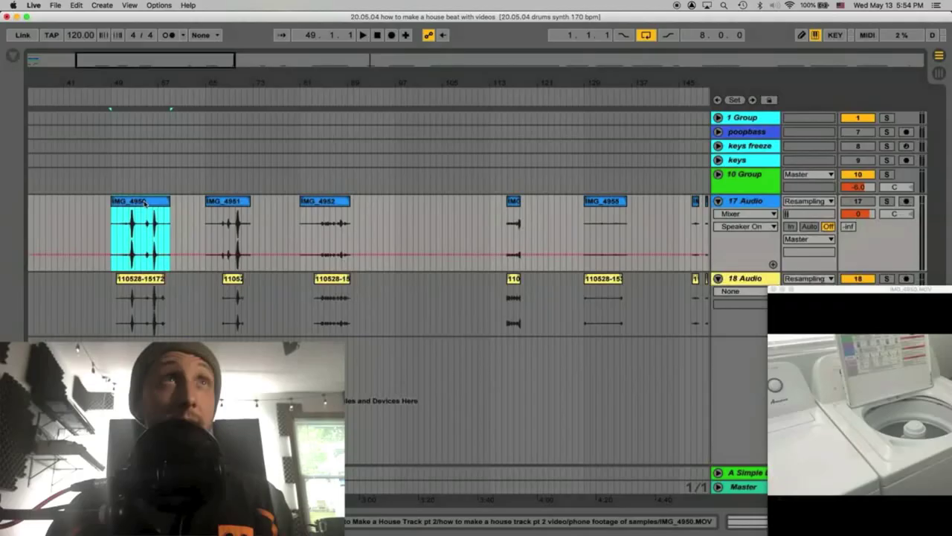
{"action": "left_click", "coordinate": [132, 230]}
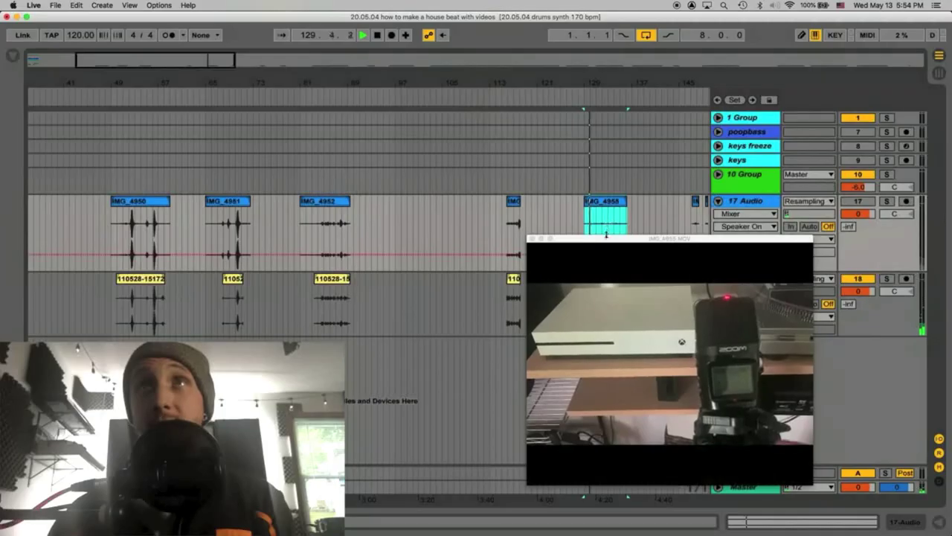
{"action": "left_click_drag", "start_coordinate": [606, 245], "coordinate": [274, 208]}
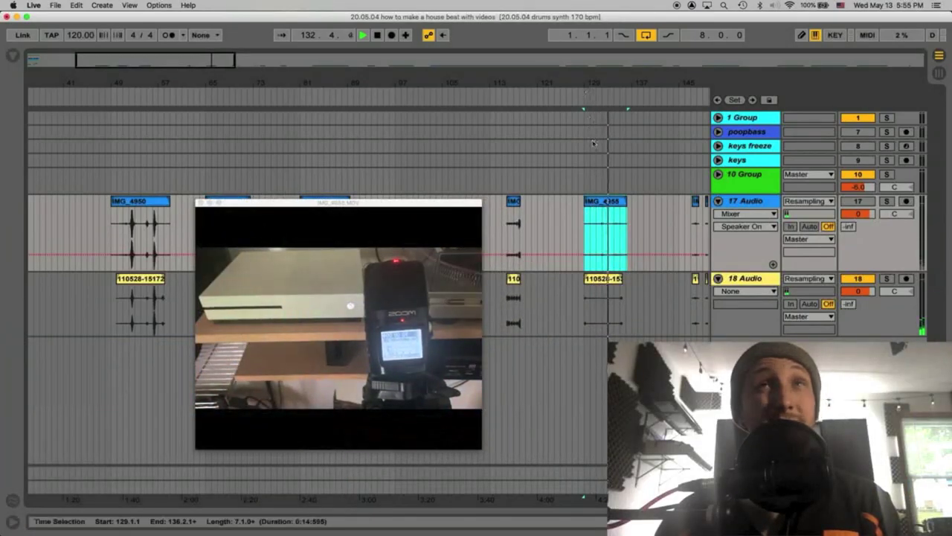
{"action": "left_click", "coordinate": [600, 285]}
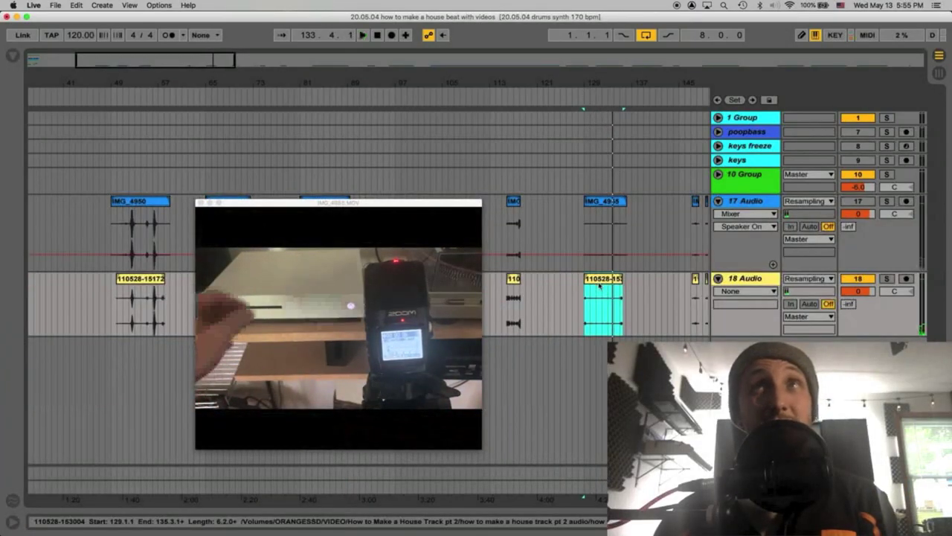
{"action": "double_click", "coordinate": [600, 285]}
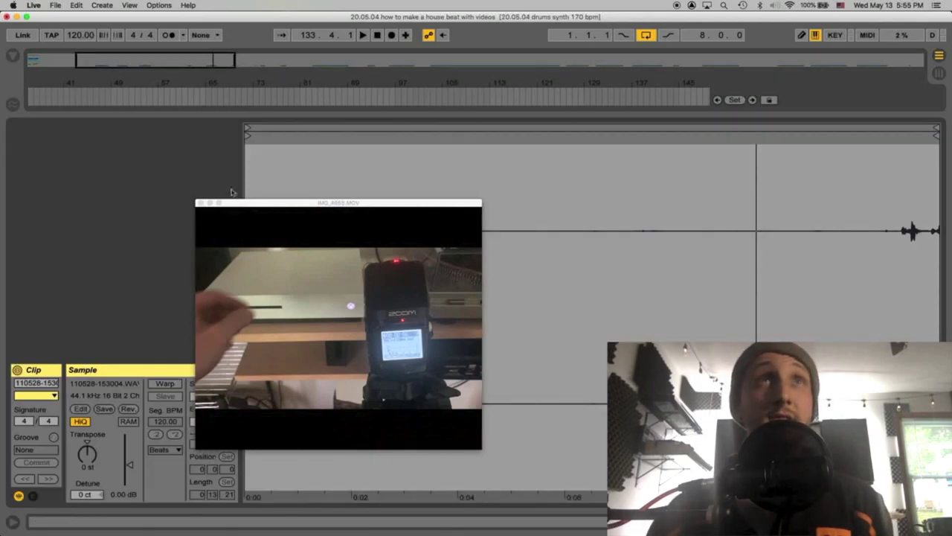
{"action": "left_click_drag", "start_coordinate": [238, 208], "coordinate": [406, 178]}
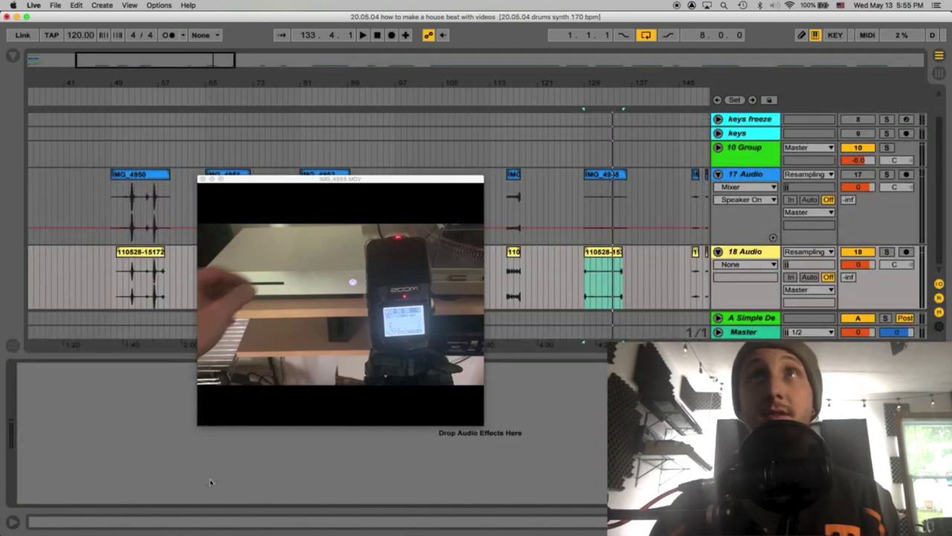
{"action": "left_click", "coordinate": [596, 270]}
{"action": "key", "text": "space"}
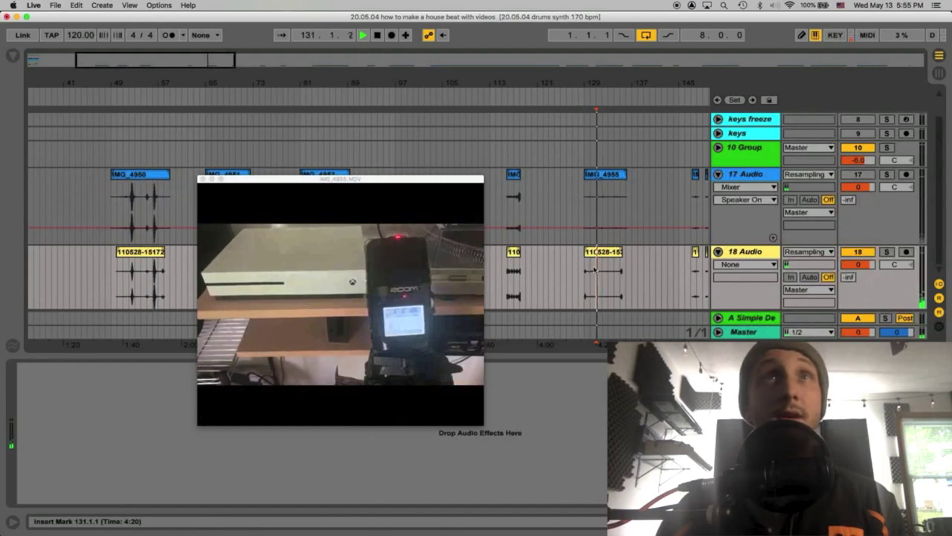
{"action": "left_click_drag", "start_coordinate": [604, 86], "coordinate": [596, 277]}
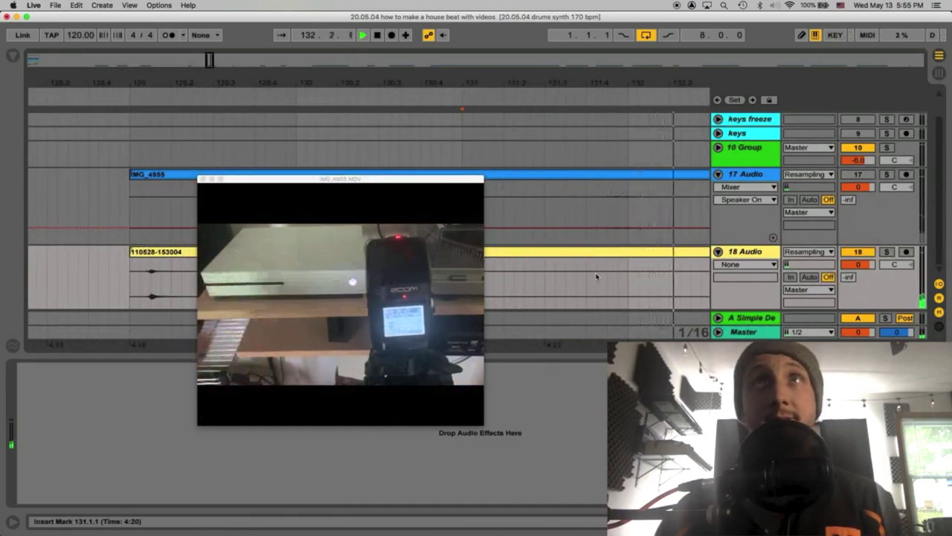
{"action": "left_click", "coordinate": [597, 271]}
{"action": "left_click_drag", "start_coordinate": [363, 84], "coordinate": [349, 17]}
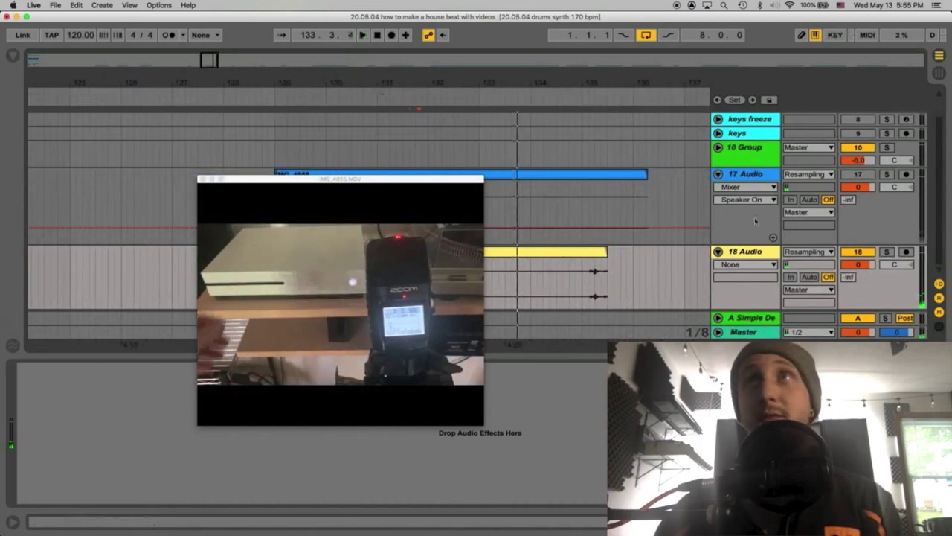
{"action": "double_click", "coordinate": [544, 252]}
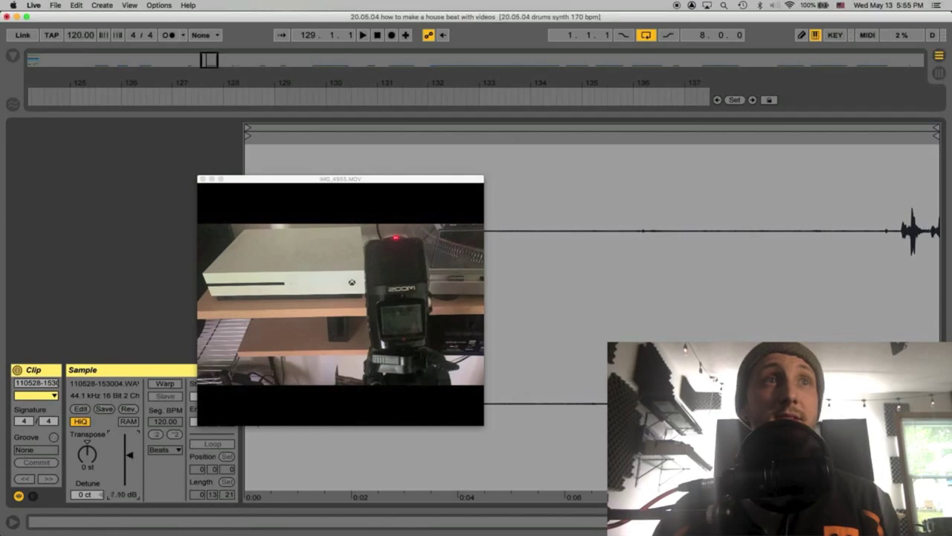
{"action": "left_click_drag", "start_coordinate": [130, 455], "coordinate": [130, 433]}
{"action": "key", "text": "shift+Tab"}
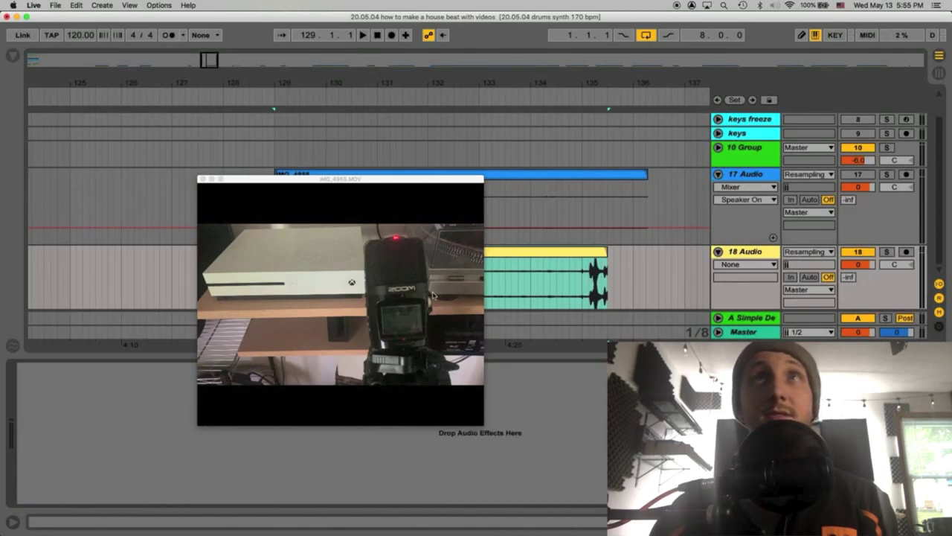
{"action": "left_click_drag", "start_coordinate": [422, 179], "coordinate": [506, 400]}
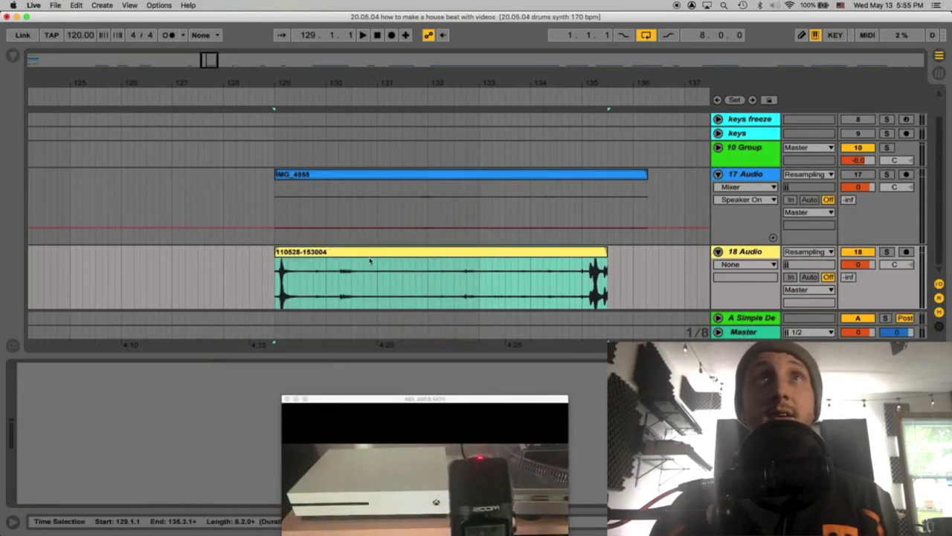
{"action": "left_click_drag", "start_coordinate": [329, 252], "coordinate": [413, 259]}
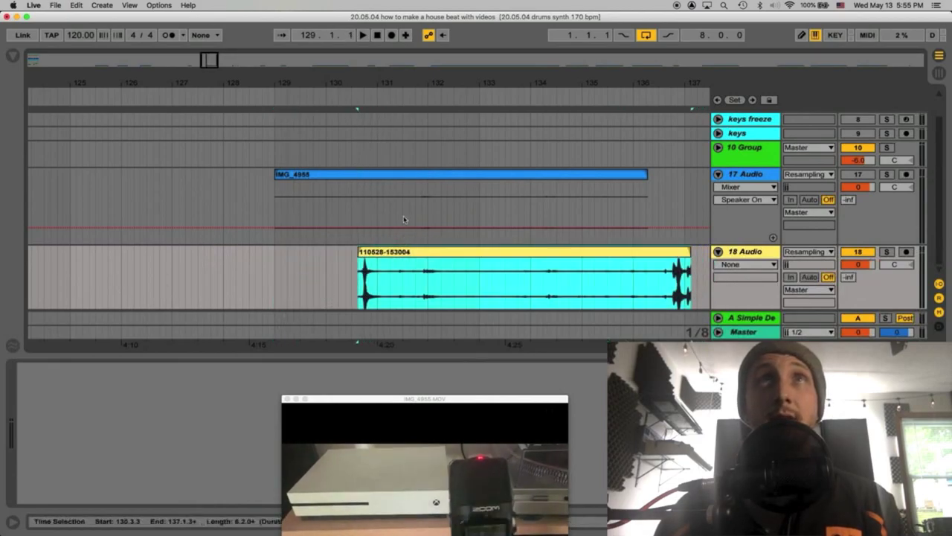
Raise the gain of the IMG_4955 clip on 17 Audio to 6 dB
{"action": "double_click", "coordinate": [413, 176]}
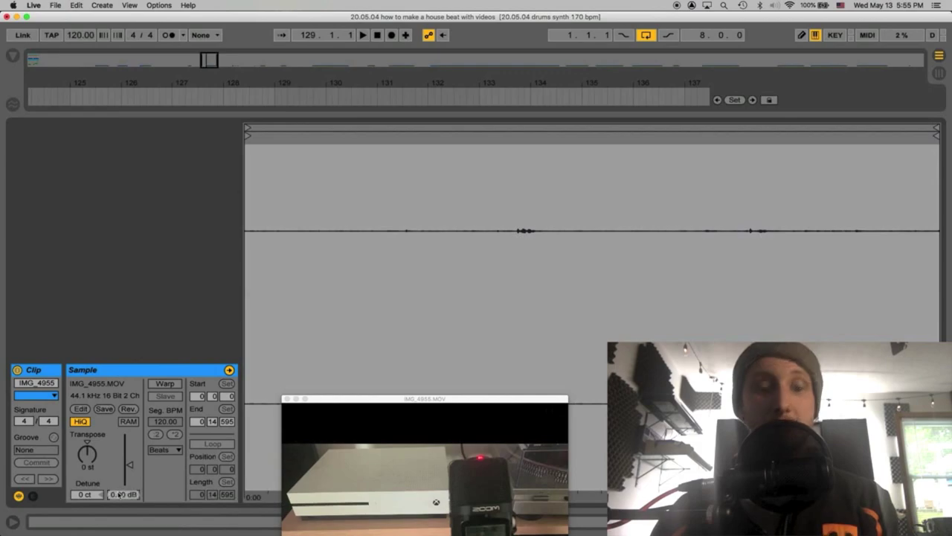
{"action": "key", "text": "shift+Tab"}
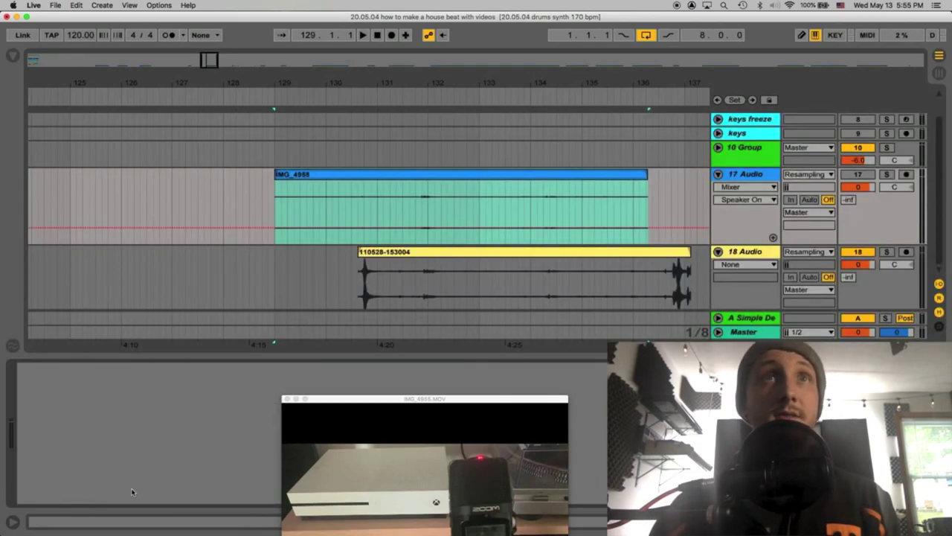
{"action": "key", "text": "shift+Tab"}
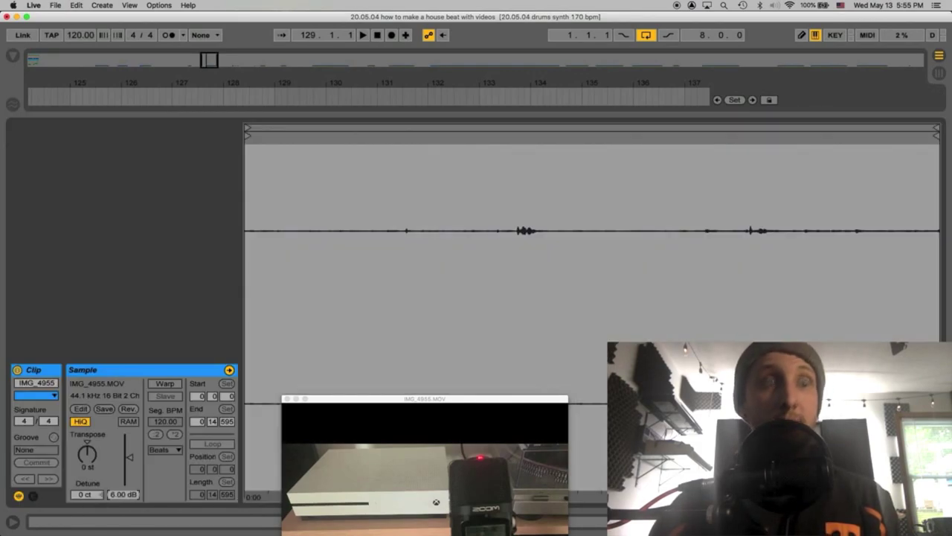
{"action": "key", "text": "shift+Tab"}
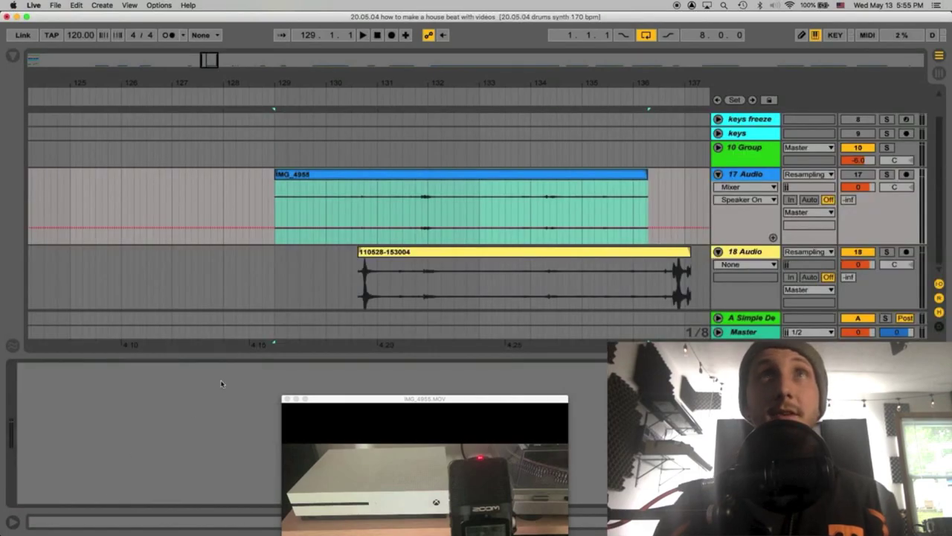
{"action": "left_click_drag", "start_coordinate": [425, 87], "coordinate": [398, 145]}
{"action": "left_click_drag", "start_coordinate": [422, 255], "coordinate": [315, 260]}
{"action": "left_click_drag", "start_coordinate": [361, 88], "coordinate": [311, 209]}
{"action": "left_click", "coordinate": [210, 256]}
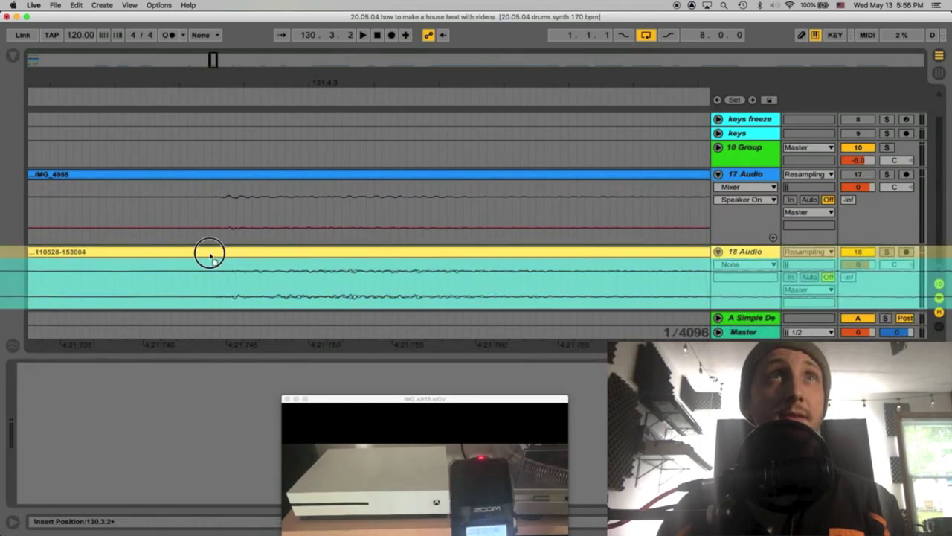
{"action": "left_click", "coordinate": [205, 255]}
{"action": "left_click", "coordinate": [210, 293]}
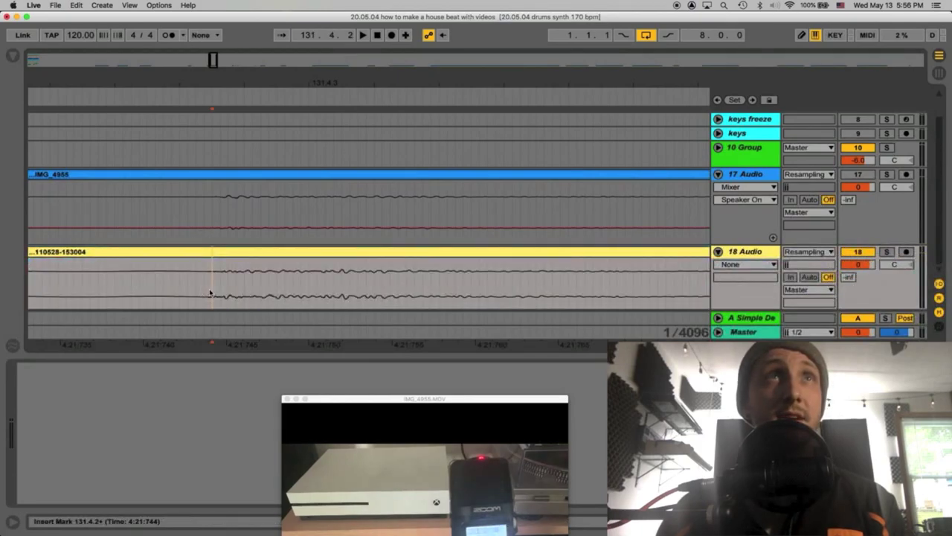
{"action": "key", "text": "space"}
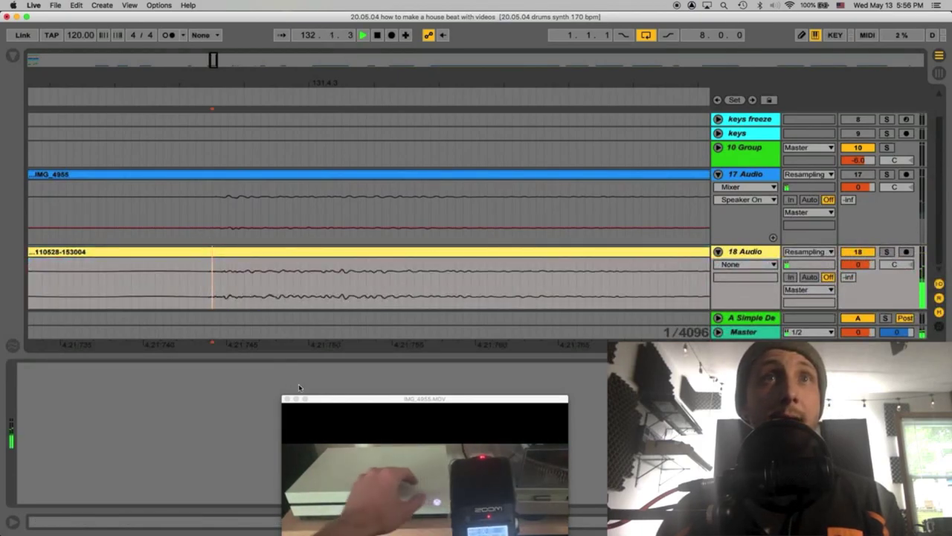
Play both clips from slightly before the transient near 131.4.3 and check their sync against the IMG_4955 video
{"action": "left_click_drag", "start_coordinate": [318, 398], "coordinate": [278, 198]}
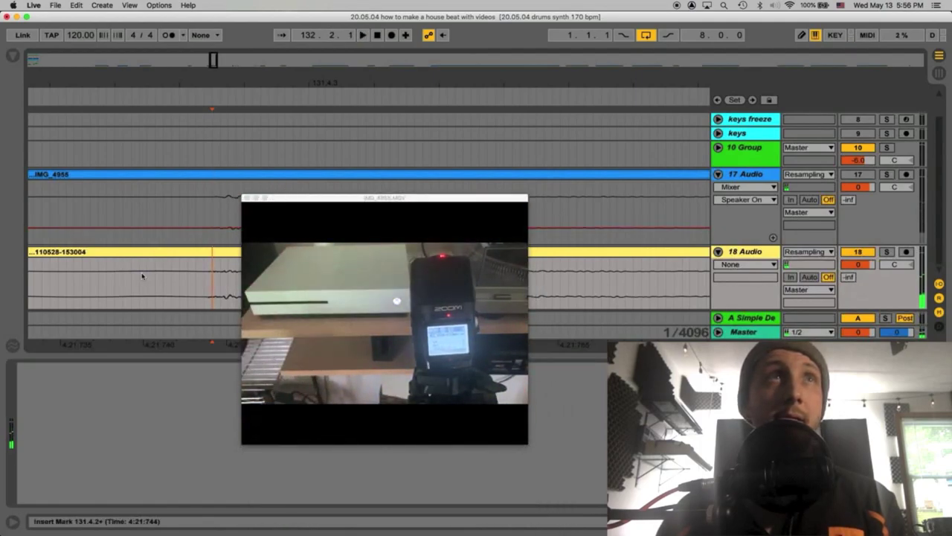
{"action": "left_click", "coordinate": [115, 290]}
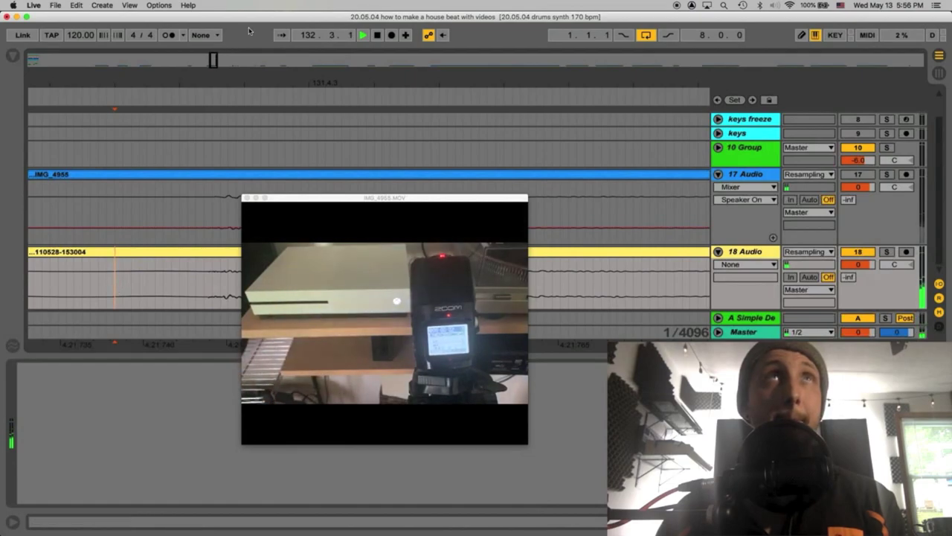
{"action": "left_click_drag", "start_coordinate": [231, 76], "coordinate": [231, 71]}
{"action": "mouse_move", "coordinate": [230, 82]}
{"action": "left_mouse_down"}
{"action": "mouse_move", "coordinate": [230, 37]}
{"action": "mouse_move", "coordinate": [230, 69]}
{"action": "left_mouse_up"}
{"action": "left_click_drag", "start_coordinate": [299, 198], "coordinate": [332, 325]}
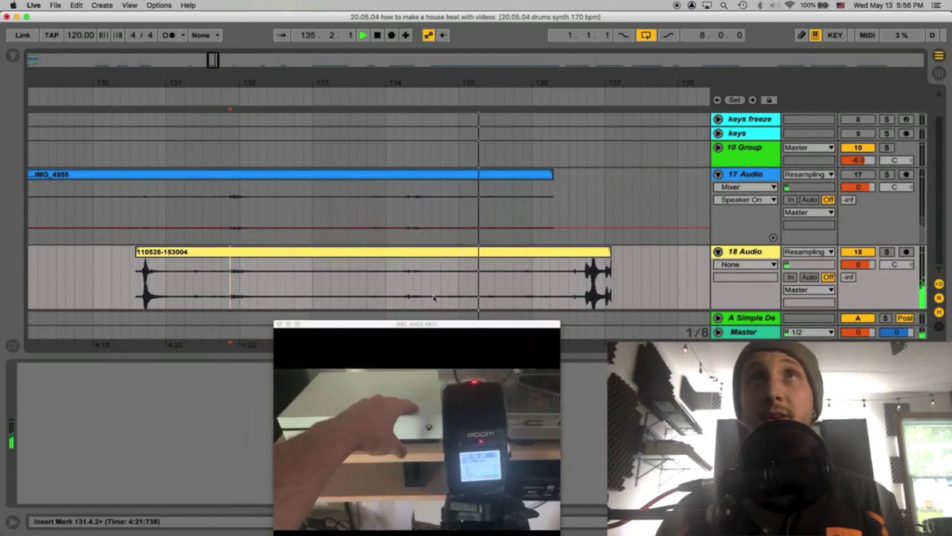
{"action": "left_click", "coordinate": [446, 174]}
{"action": "key", "text": "space"}
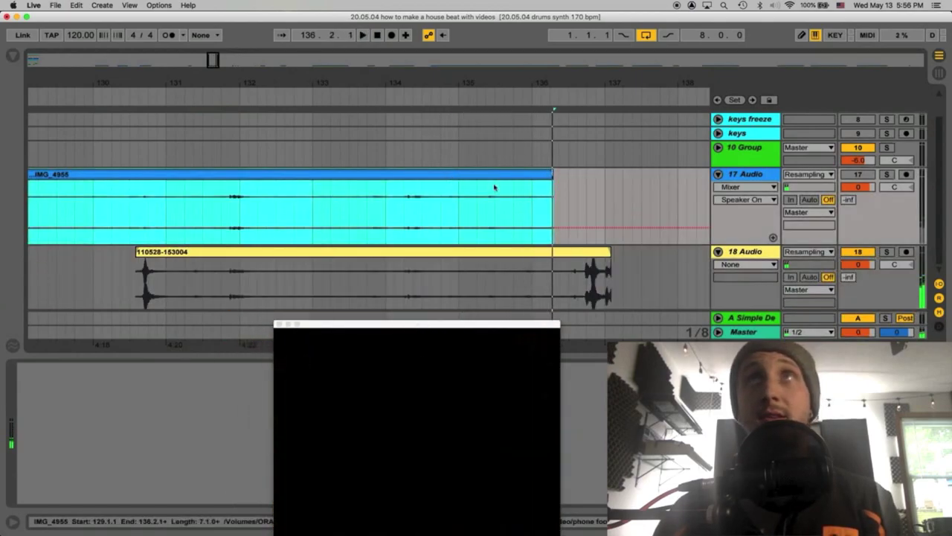
Activate the 17 Audio track and solo it
{"action": "left_click", "coordinate": [862, 177]}
{"action": "left_click", "coordinate": [223, 213]}
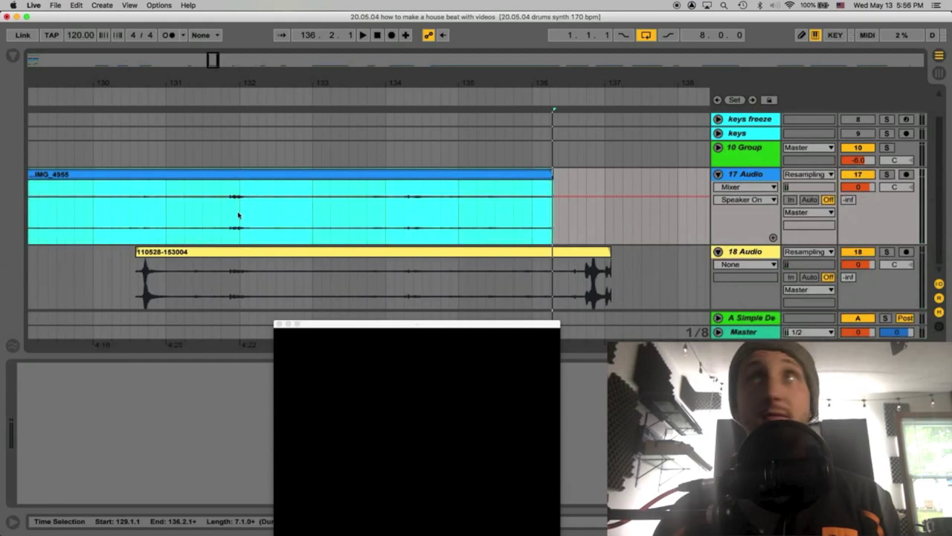
{"action": "left_click", "coordinate": [886, 174]}
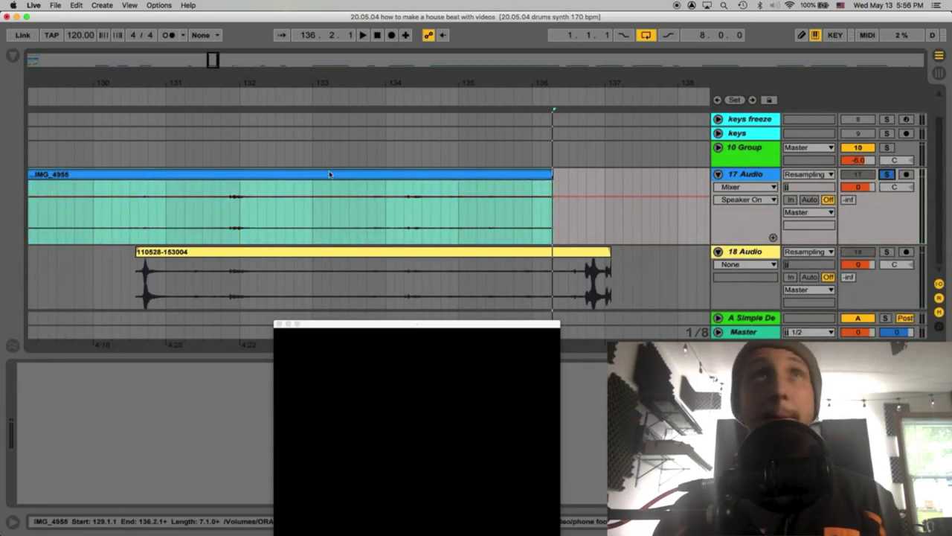
Play the soloed IMG_4955 clip from 131.4.3, 131.3.3 and 131.4.1 while watching its video
{"action": "left_click", "coordinate": [230, 209]}
{"action": "key", "text": "space"}
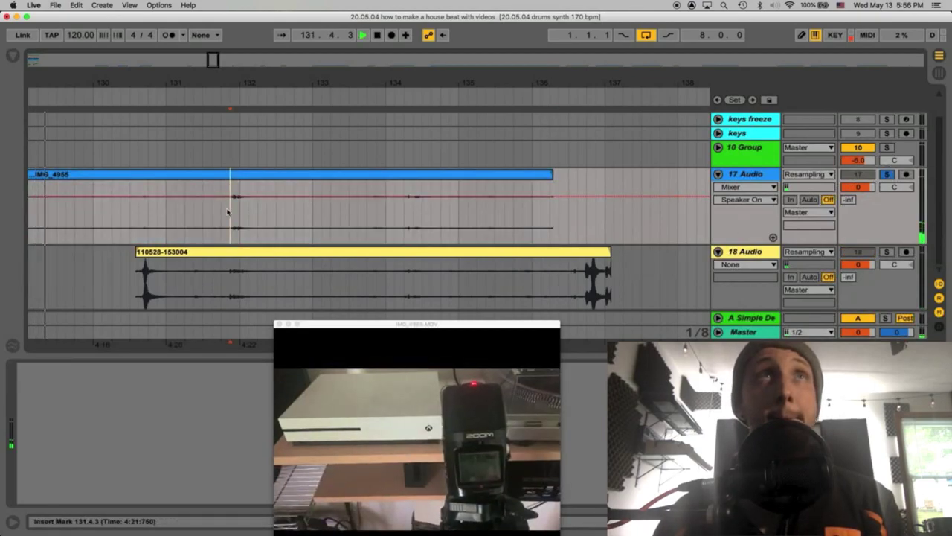
{"action": "key", "text": "space"}
{"action": "left_click", "coordinate": [215, 212]}
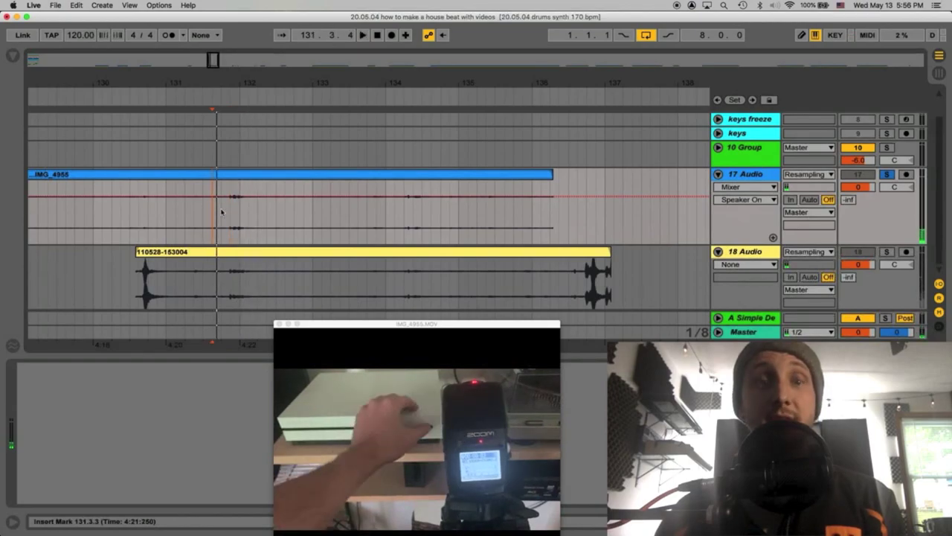
{"action": "key", "text": "space"}
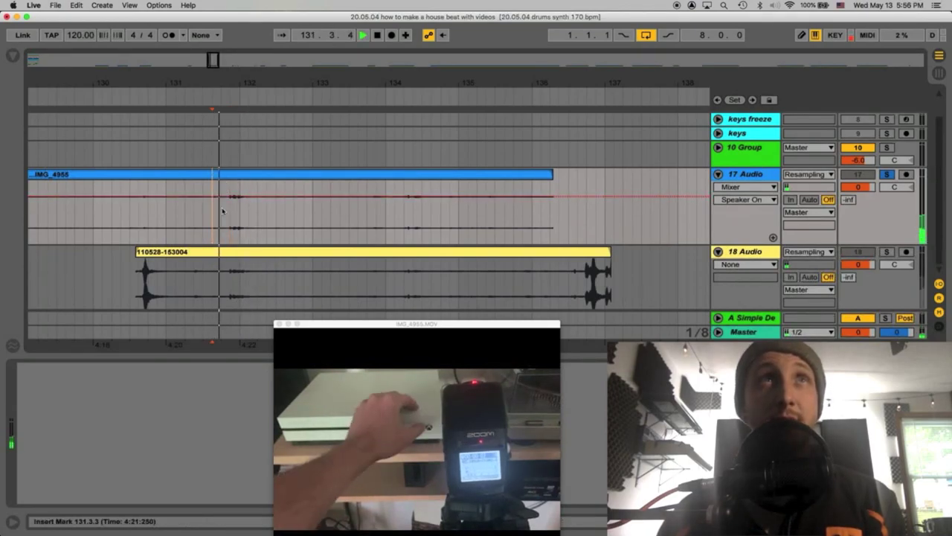
{"action": "key", "text": "space"}
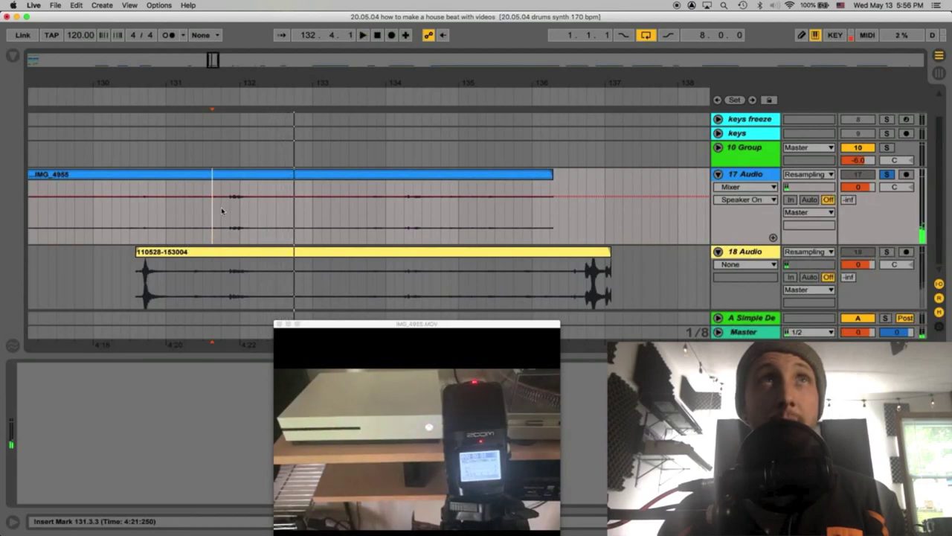
{"action": "left_click", "coordinate": [222, 210]}
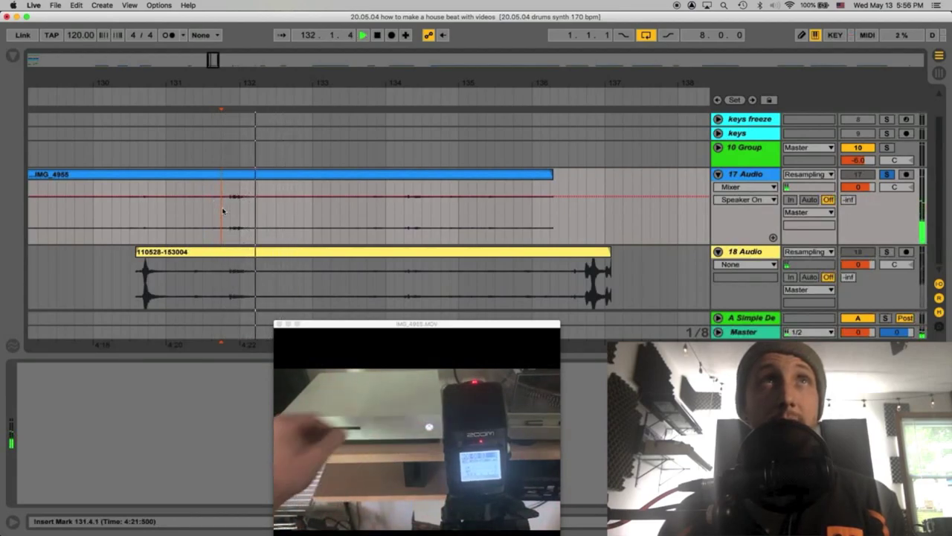
{"action": "key", "text": "space"}
{"action": "left_click_drag", "start_coordinate": [233, 83], "coordinate": [303, 174]}
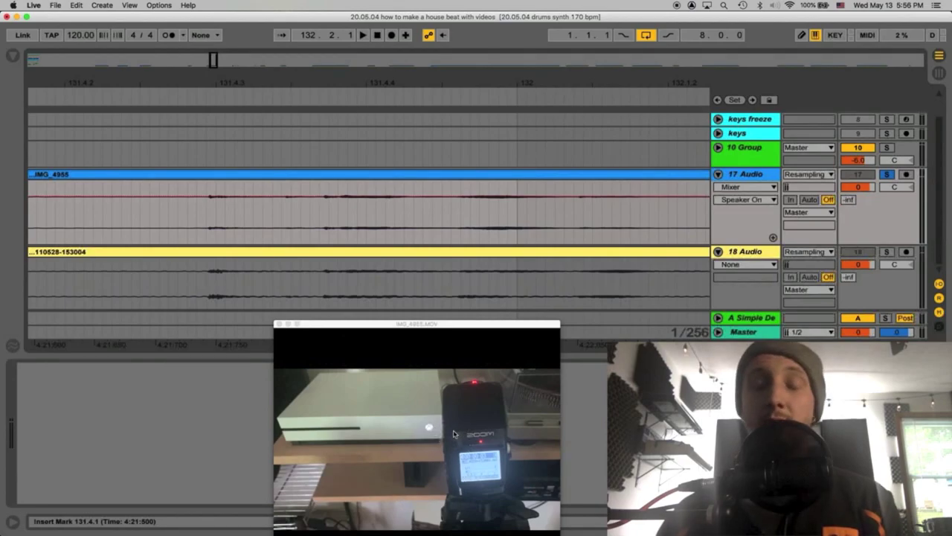
{"action": "left_click_drag", "start_coordinate": [357, 77], "coordinate": [353, 17]}
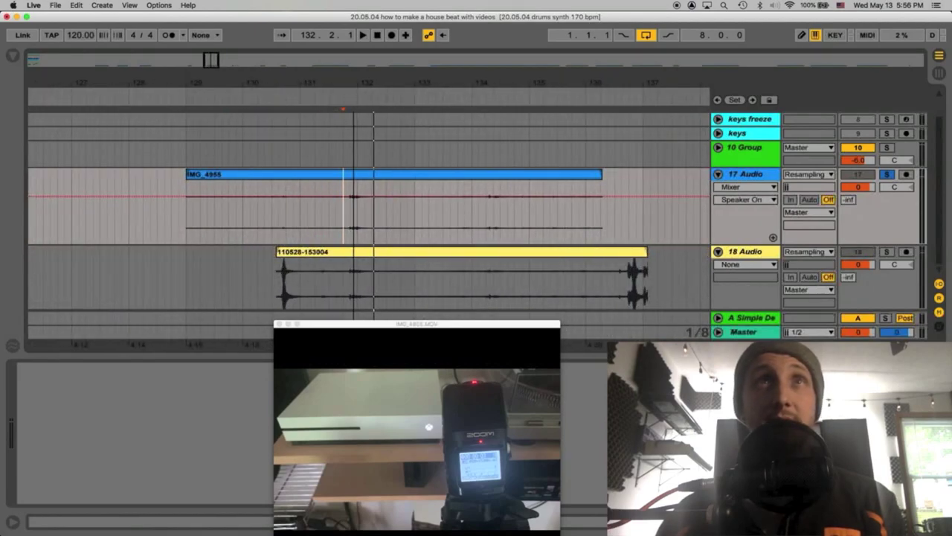
{"action": "left_click_drag", "start_coordinate": [355, 327], "coordinate": [347, 318]}
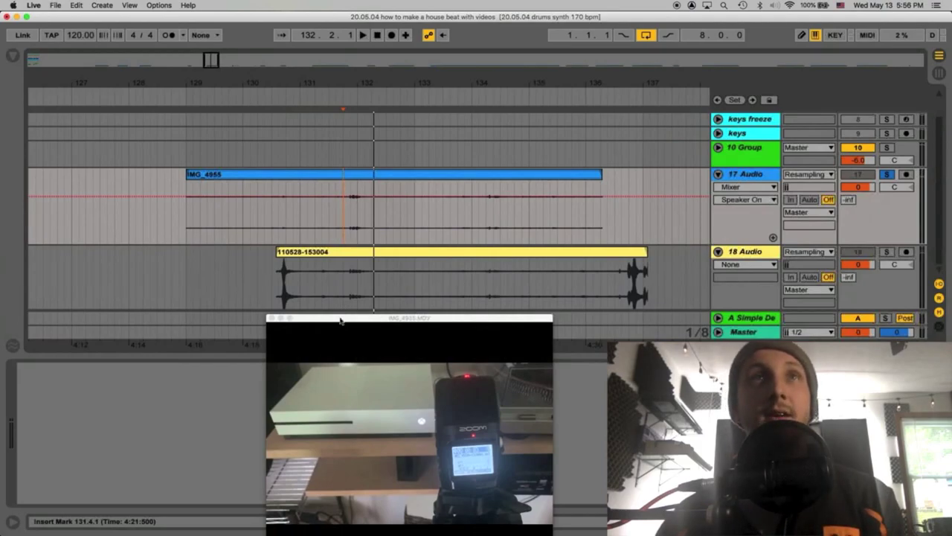
{"action": "left_click_drag", "start_coordinate": [339, 318], "coordinate": [341, 335]}
{"action": "left_click", "coordinate": [343, 279]}
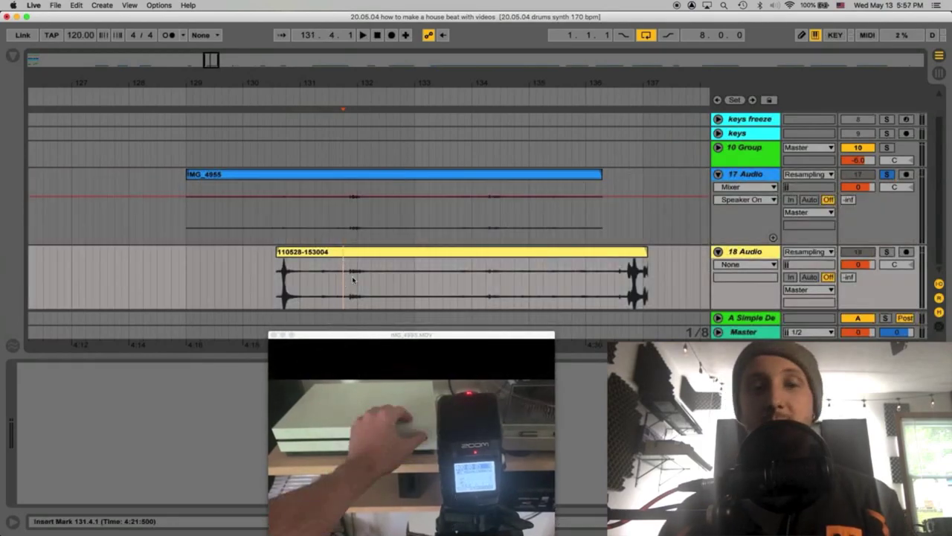
{"action": "left_click_drag", "start_coordinate": [346, 83], "coordinate": [346, 174]}
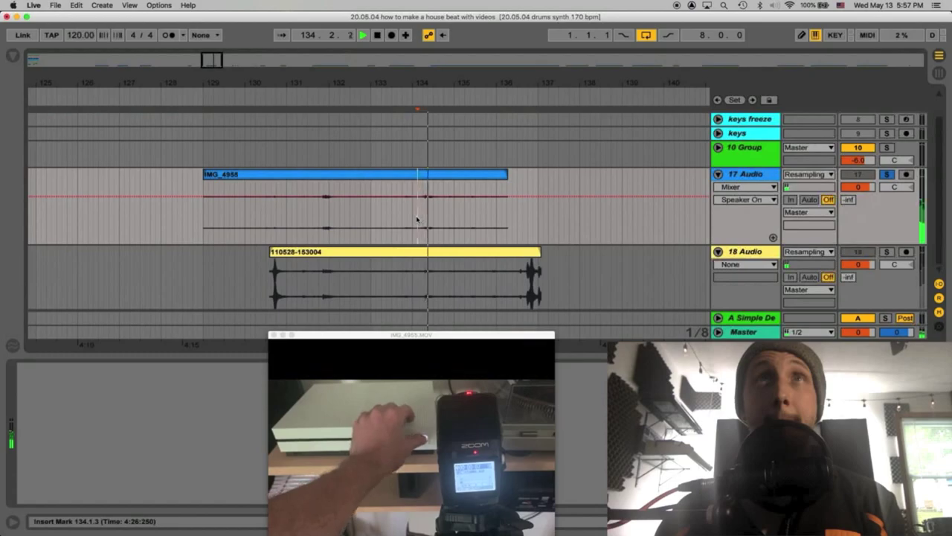
Delete the section from 132.2.1 to 134.1.3 on 17 Audio and 18 Audio, and move the following clips back to 132.2.1
{"action": "left_click_drag", "start_coordinate": [415, 219], "coordinate": [338, 282]}
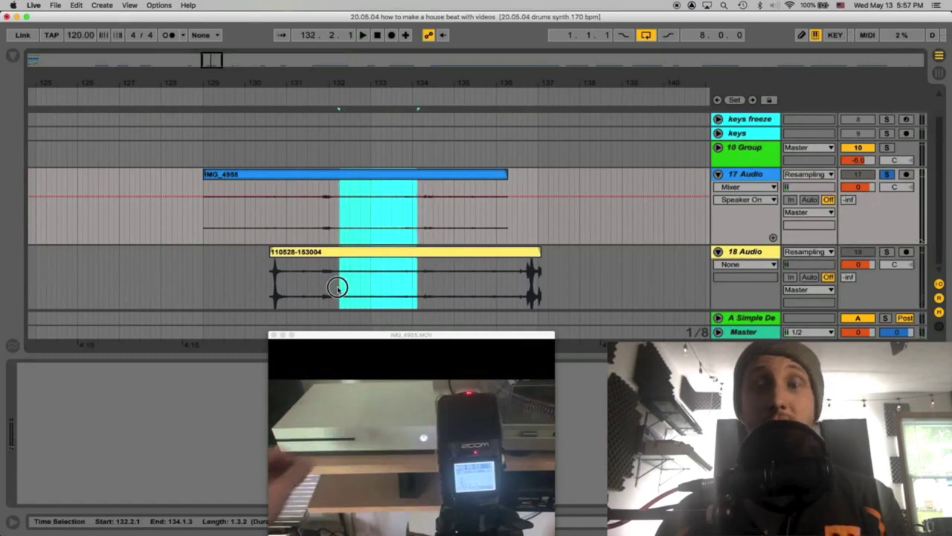
{"action": "key", "text": "super+e"}
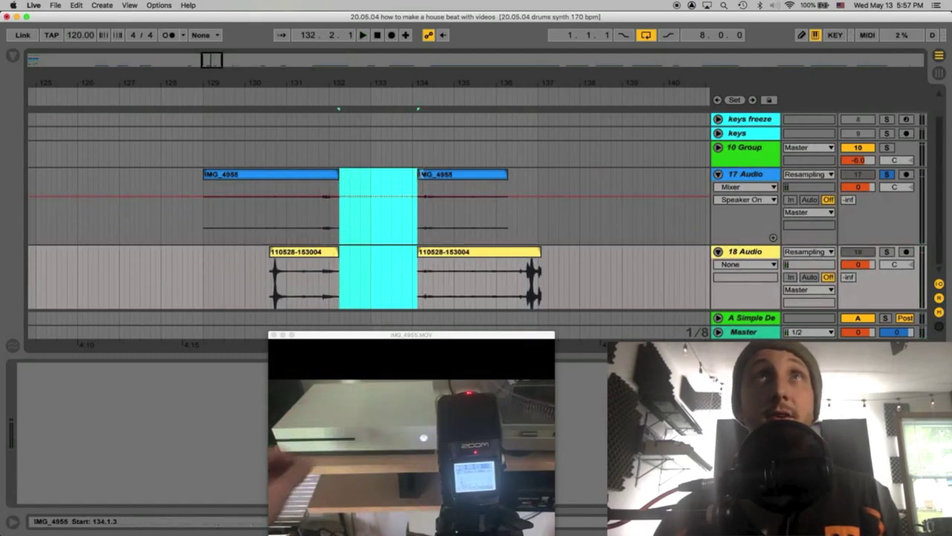
{"action": "key", "text": "Delete"}
{"action": "left_click", "coordinate": [419, 174]}
{"action": "left_click", "coordinate": [435, 253], "text": "shift"}
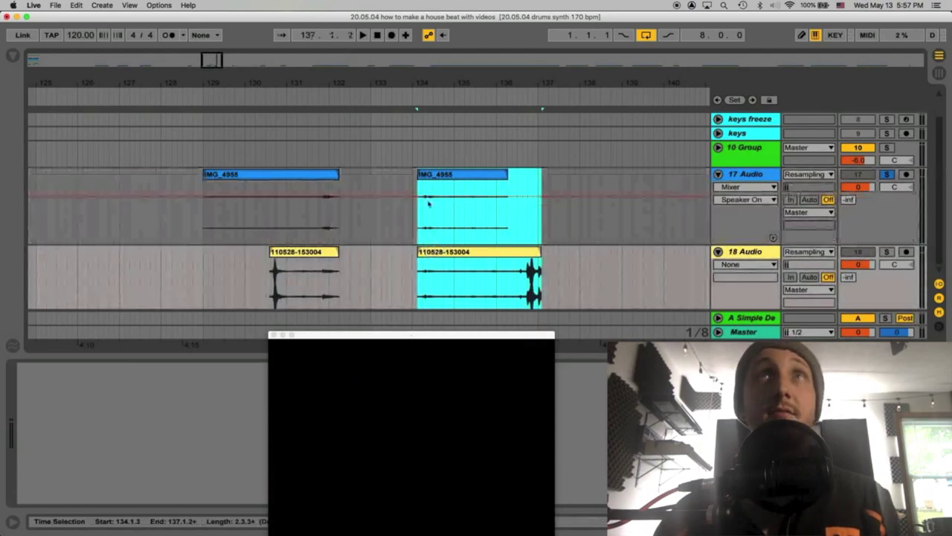
{"action": "left_click_drag", "start_coordinate": [430, 178], "coordinate": [353, 183]}
Play the shortened arrangement from 131.3.3 and again from 133.2.3 to check the joined clips against the video
{"action": "left_click", "coordinate": [313, 202]}
{"action": "key", "text": "space"}
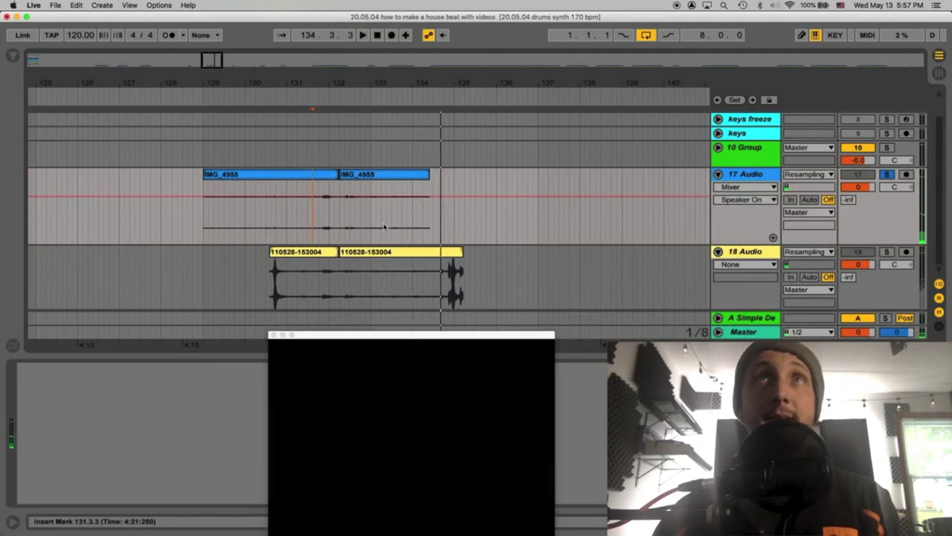
{"action": "left_click", "coordinate": [384, 213]}
{"action": "key", "text": "space"}
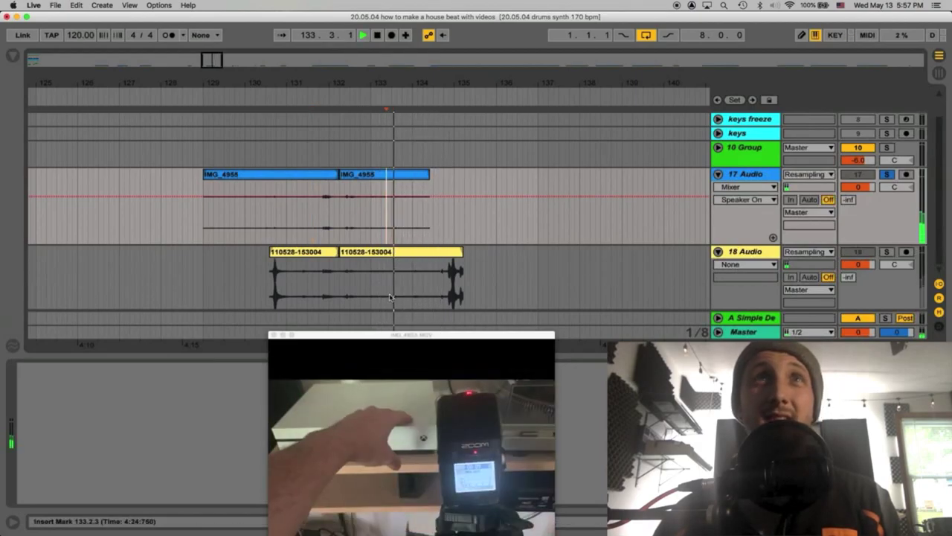
{"action": "left_click", "coordinate": [387, 289]}
{"action": "key", "text": "space"}
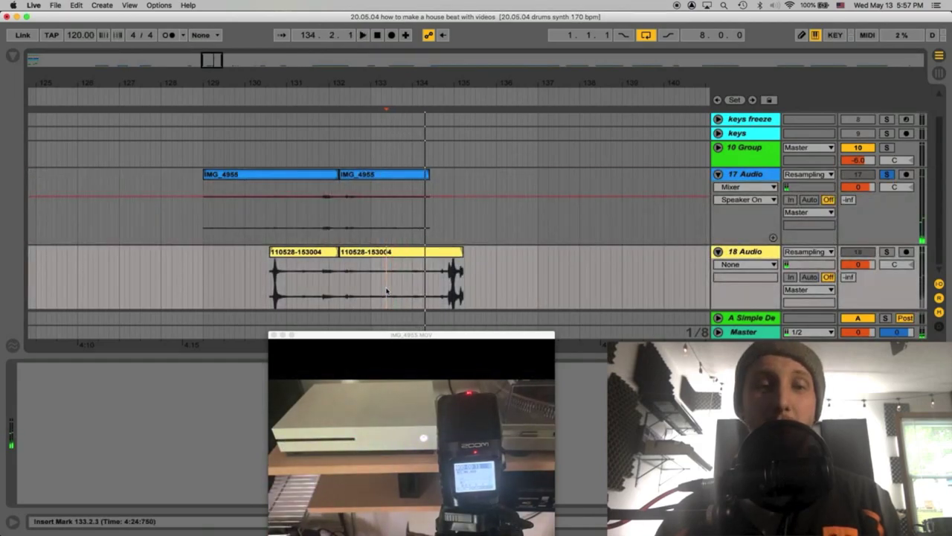
{"action": "key", "text": "space"}
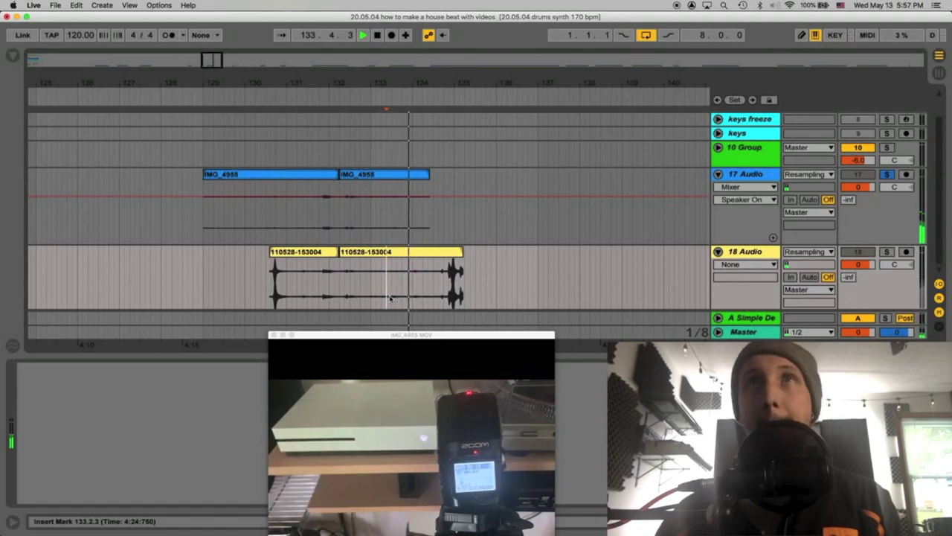
{"action": "key", "text": "space"}
{"action": "left_click_drag", "start_coordinate": [418, 284], "coordinate": [381, 287]}
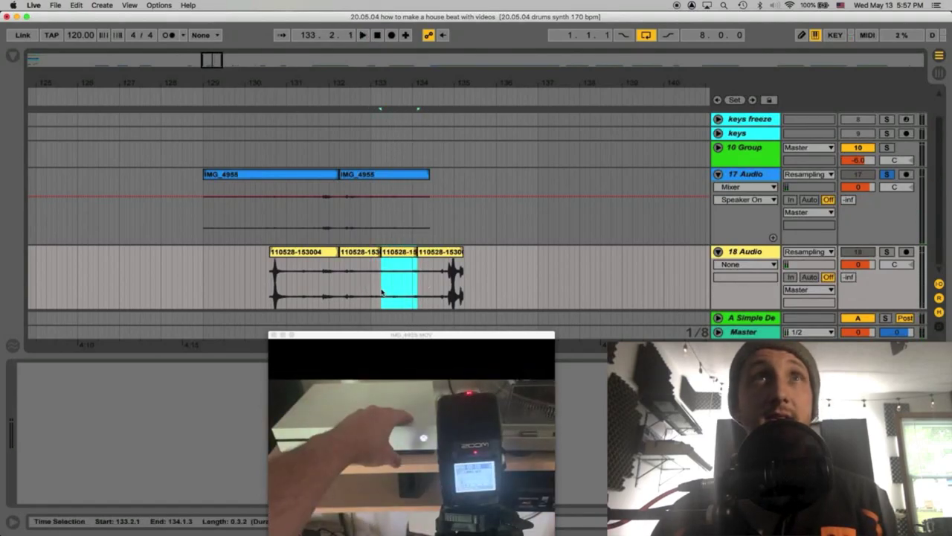
{"action": "double_click", "coordinate": [381, 292]}
{"action": "key", "text": "shift+Tab"}
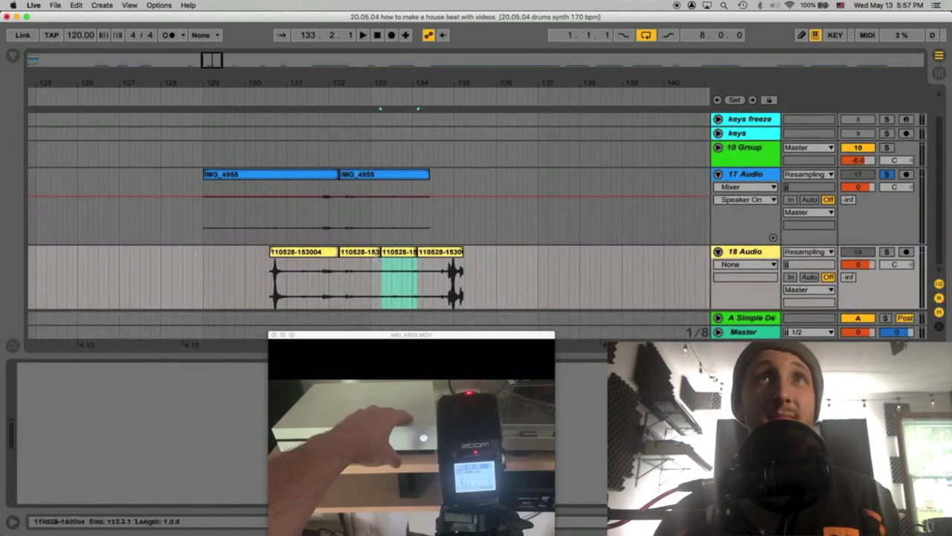
{"action": "left_click", "coordinate": [389, 255]}
{"action": "key", "text": "super+j"}
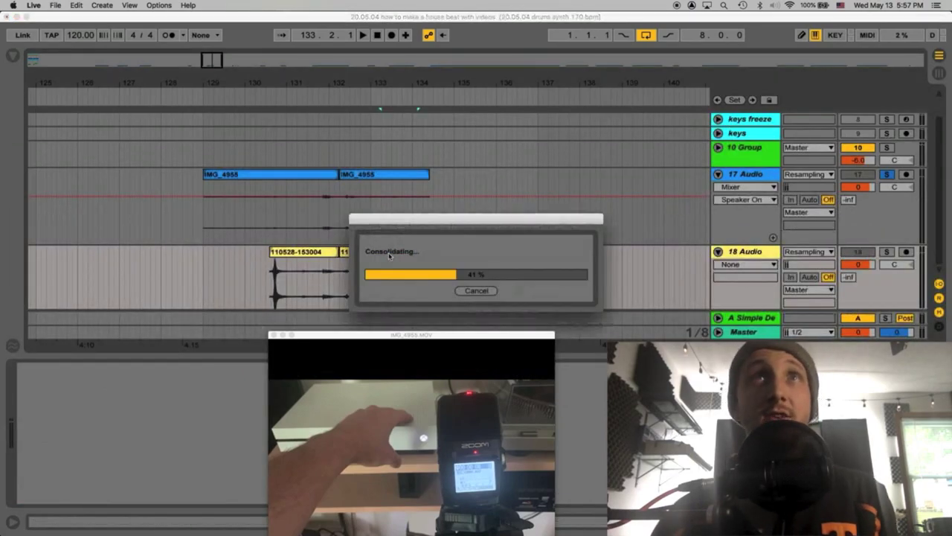
Turn off Warp for the consolidated clip at 133.2.1 and set its gain to -0.56 dB
{"action": "key", "text": "shift+Tab"}
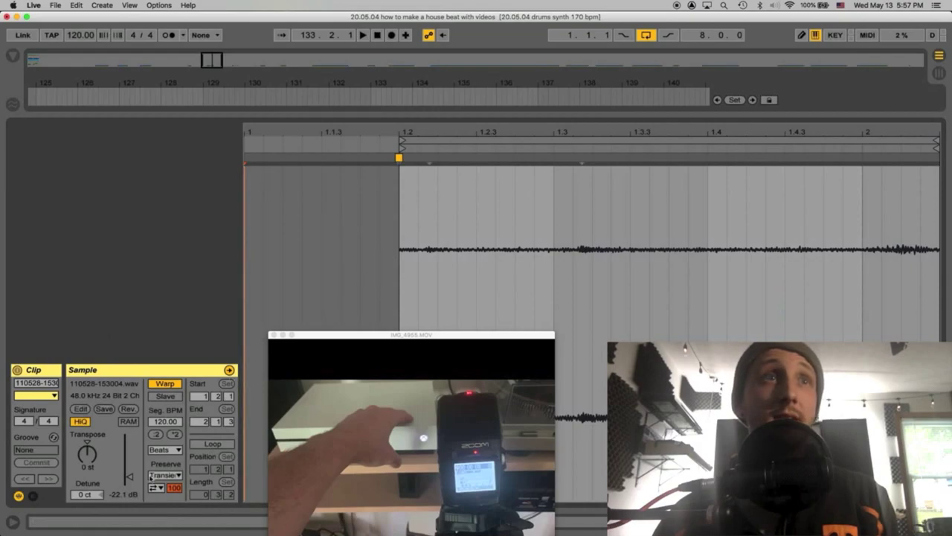
{"action": "left_click", "coordinate": [159, 384]}
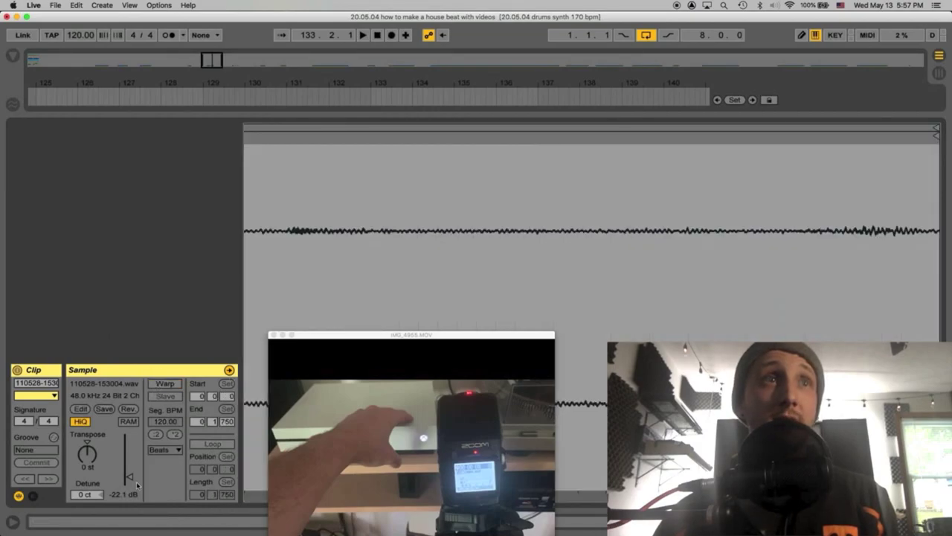
{"action": "left_click_drag", "start_coordinate": [130, 480], "coordinate": [130, 433]}
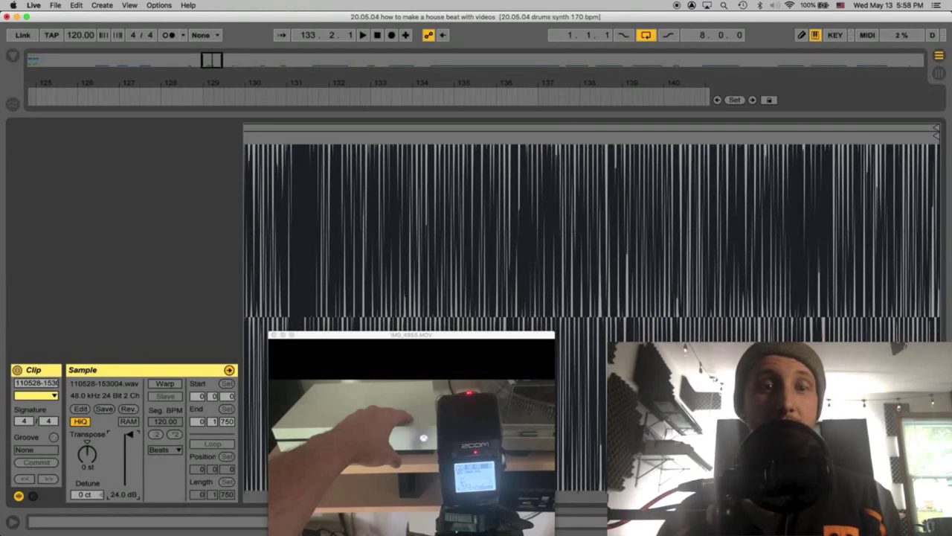
{"action": "left_click_drag", "start_coordinate": [130, 433], "coordinate": [130, 464]}
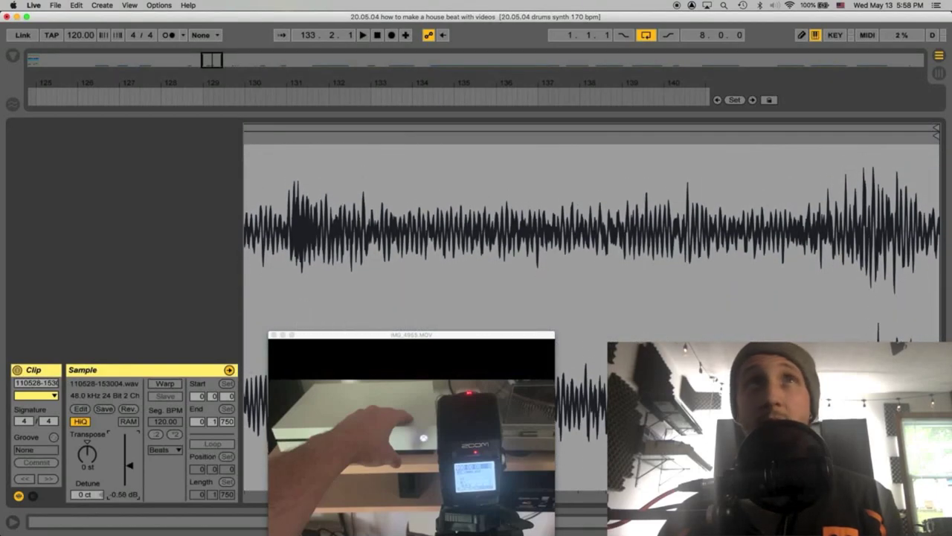
{"action": "key", "text": "shift+Tab"}
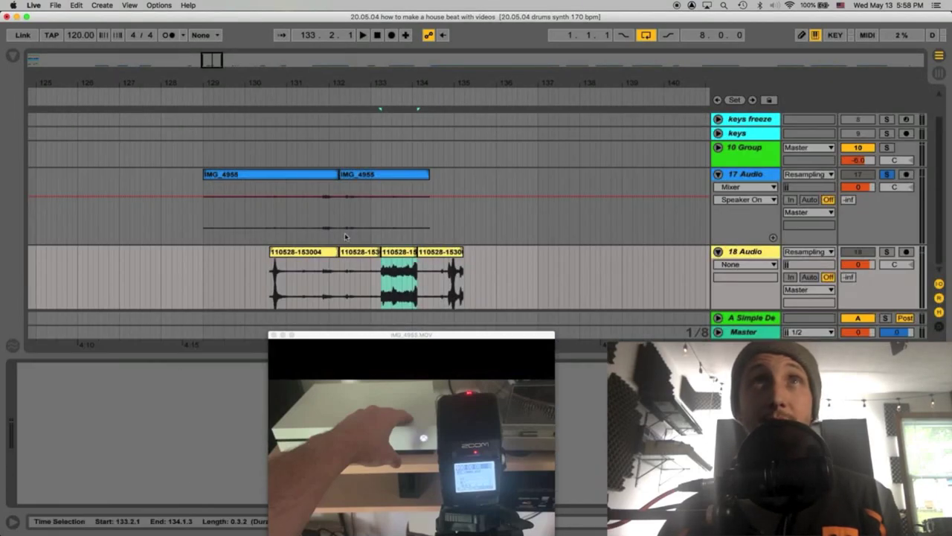
Solo 18 Audio, listen to the boosted section from 133.2.1, and reopen that clip's sample settings
{"action": "left_click", "coordinate": [390, 256]}
{"action": "key", "text": "space"}
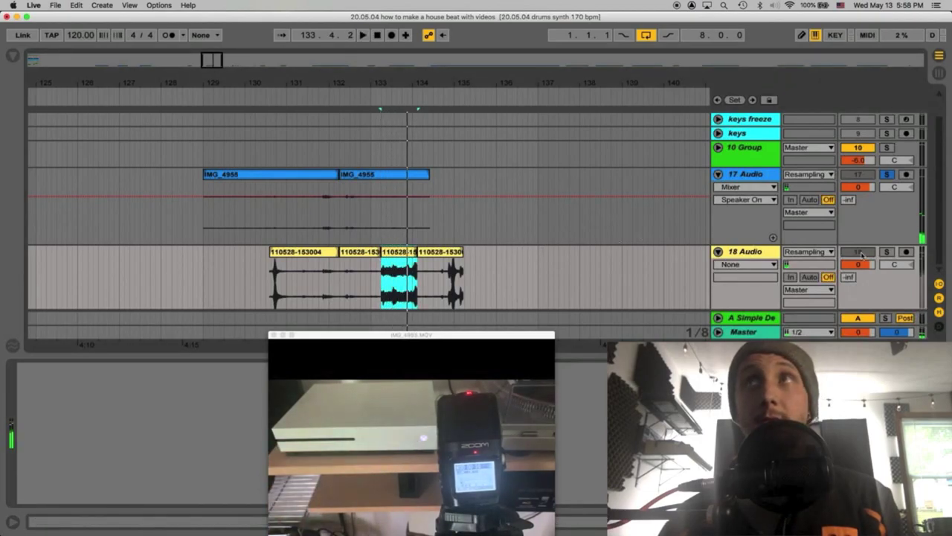
{"action": "left_click", "coordinate": [887, 252]}
{"action": "key", "text": "space"}
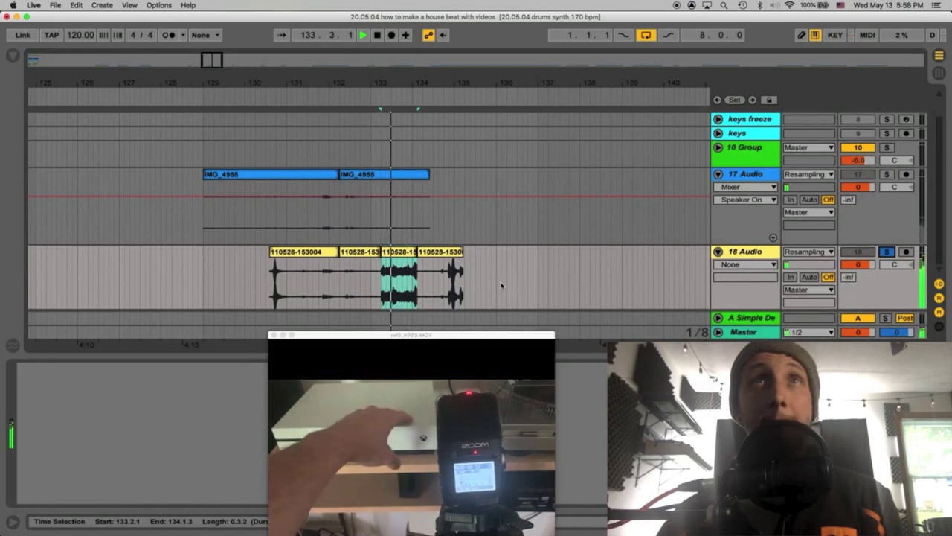
{"action": "key", "text": "space"}
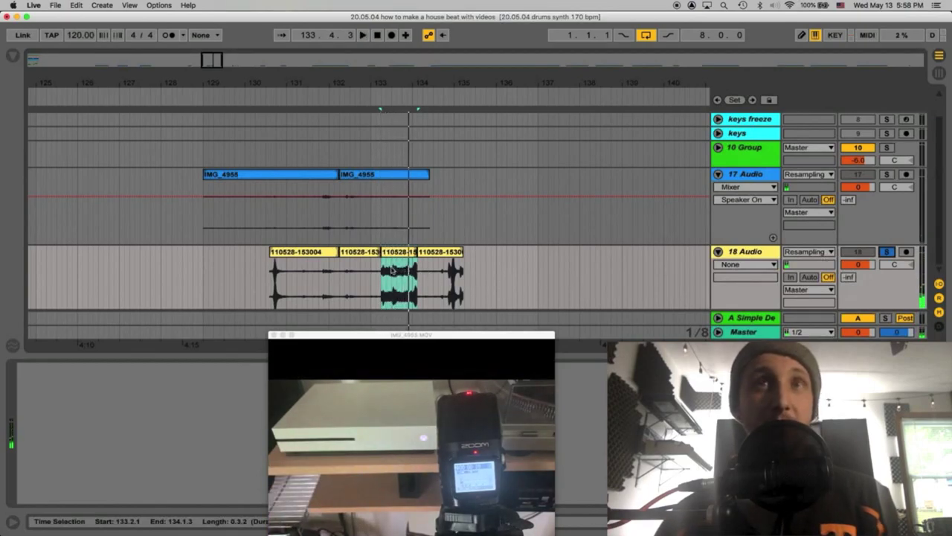
{"action": "key", "text": "space"}
{"action": "key", "text": "space"}
{"action": "double_click", "coordinate": [394, 253]}
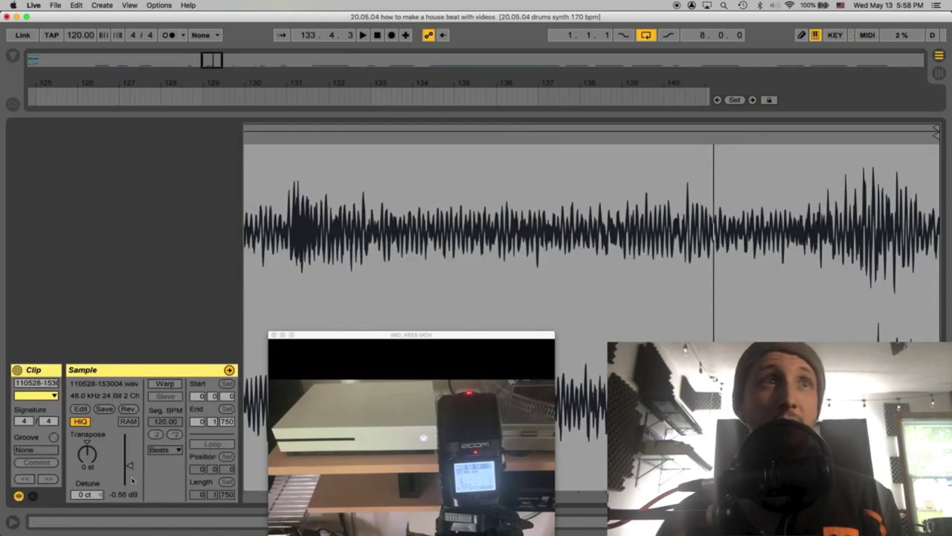
Play the boosted 133.2.1 clip on 18 Audio again and recheck its sample settings
{"action": "key", "text": "shift+Tab"}
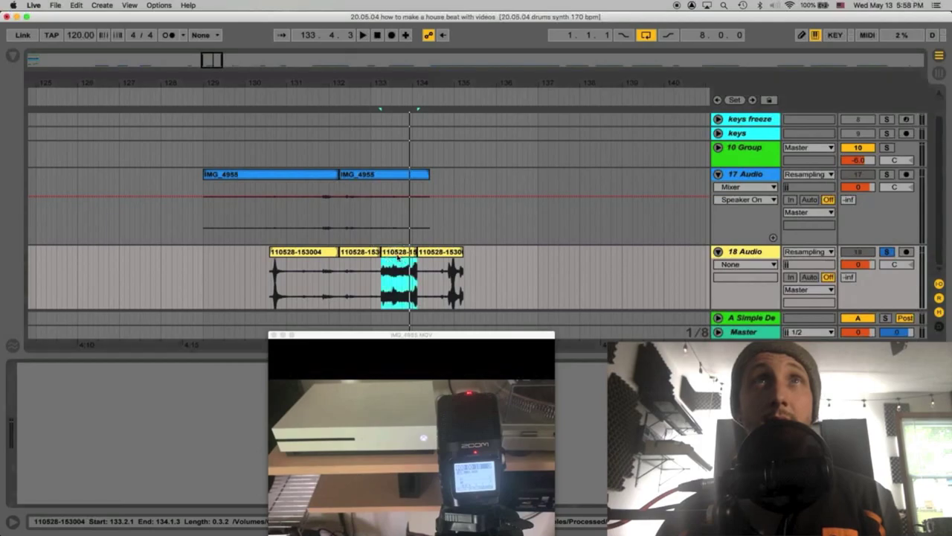
{"action": "double_click", "coordinate": [396, 253]}
{"action": "key", "text": "shift+Tab"}
{"action": "key", "text": "space"}
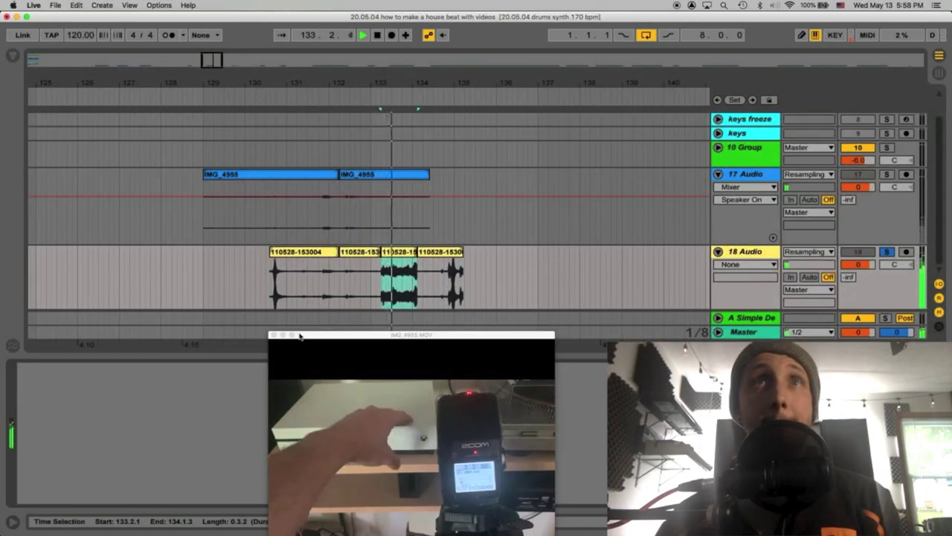
{"action": "key", "text": "shift+Tab"}
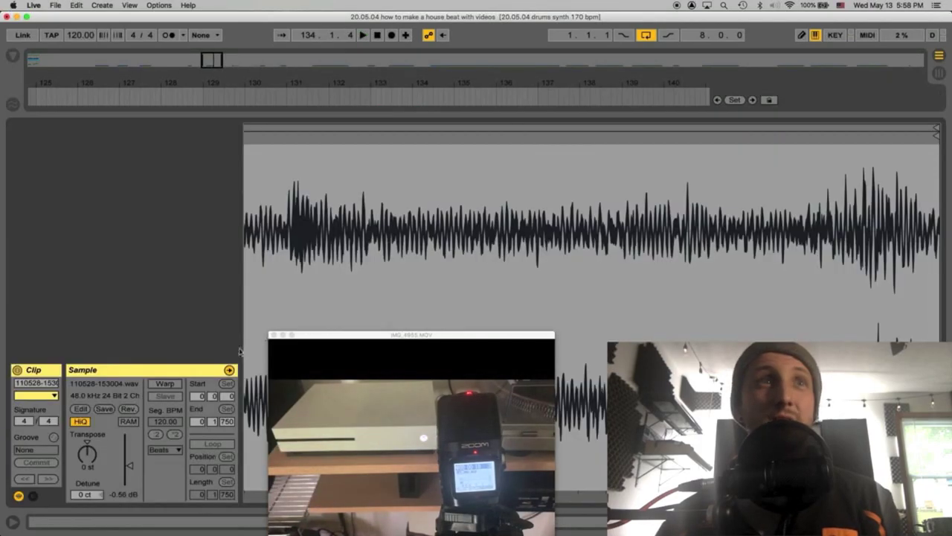
{"action": "key", "text": "shift+Tab"}
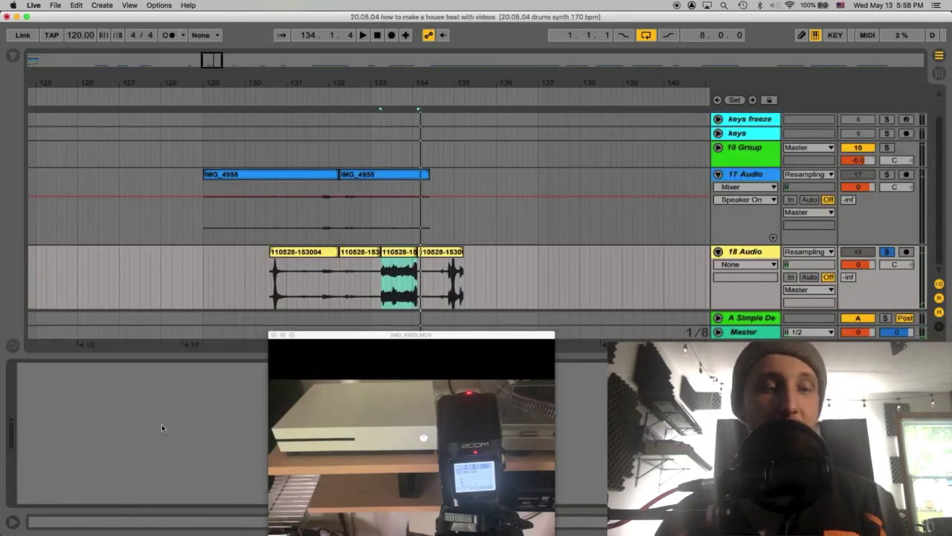
Undo the gain boost on the 133.2.1 clip of 18 Audio and replay that part of the recording
{"action": "key", "text": "Delete"}
{"action": "key", "text": "Delete"}
{"action": "key", "text": "super+z"}
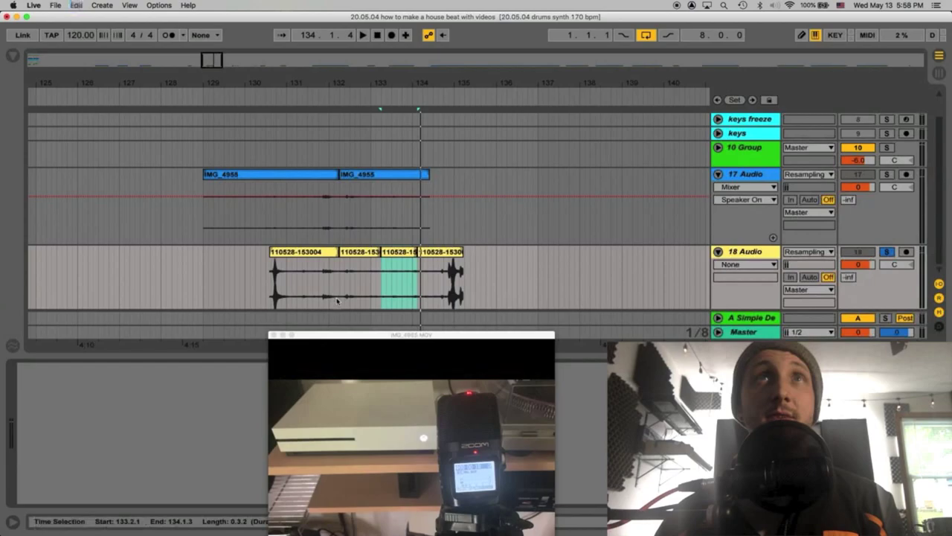
{"action": "left_click", "coordinate": [352, 253]}
{"action": "key", "text": "space"}
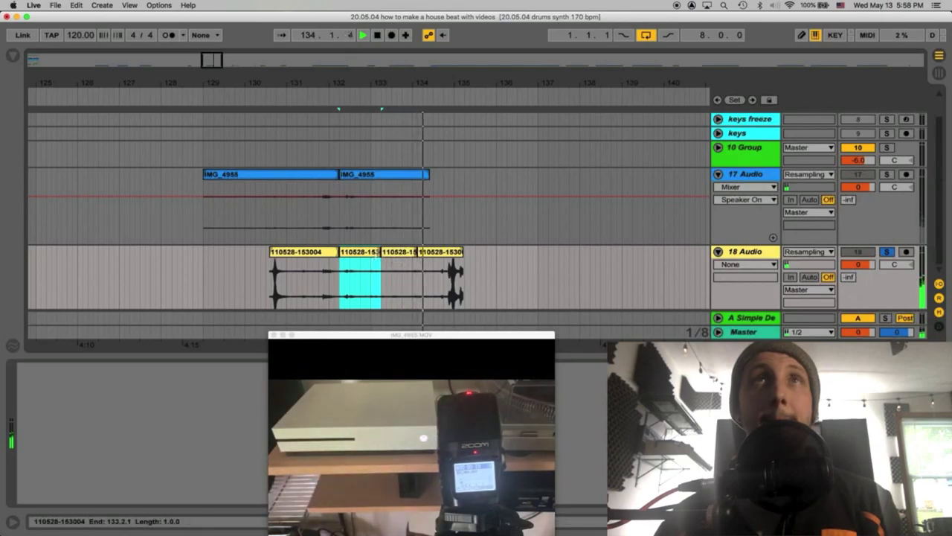
{"action": "key", "text": "space"}
{"action": "left_click_drag", "start_coordinate": [380, 253], "coordinate": [485, 255]}
{"action": "key", "text": "space"}
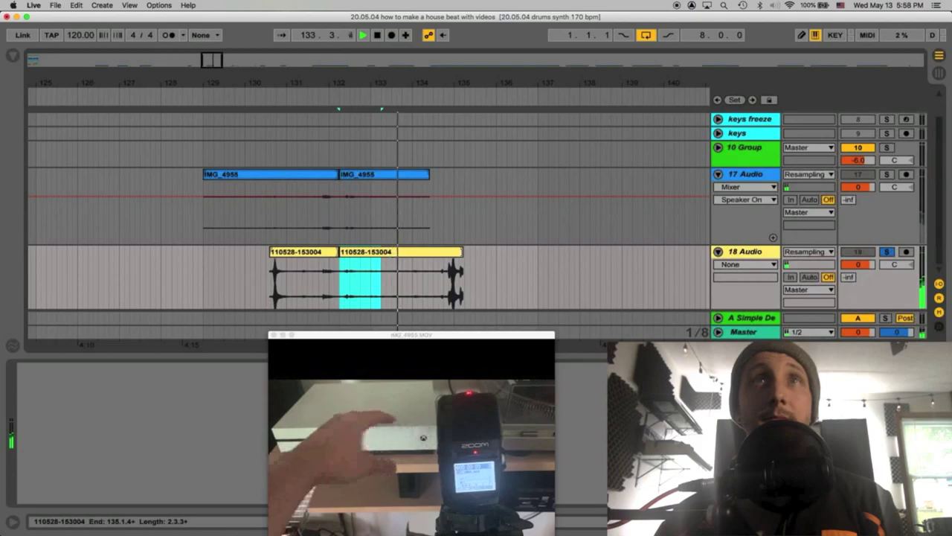
{"action": "key", "text": "space"}
Trim the second IMG_4955 clip and its 18 Audio counterpart to one common end late in bar 132, and match the first pair's starts
{"action": "left_click_drag", "start_coordinate": [459, 252], "coordinate": [437, 252]}
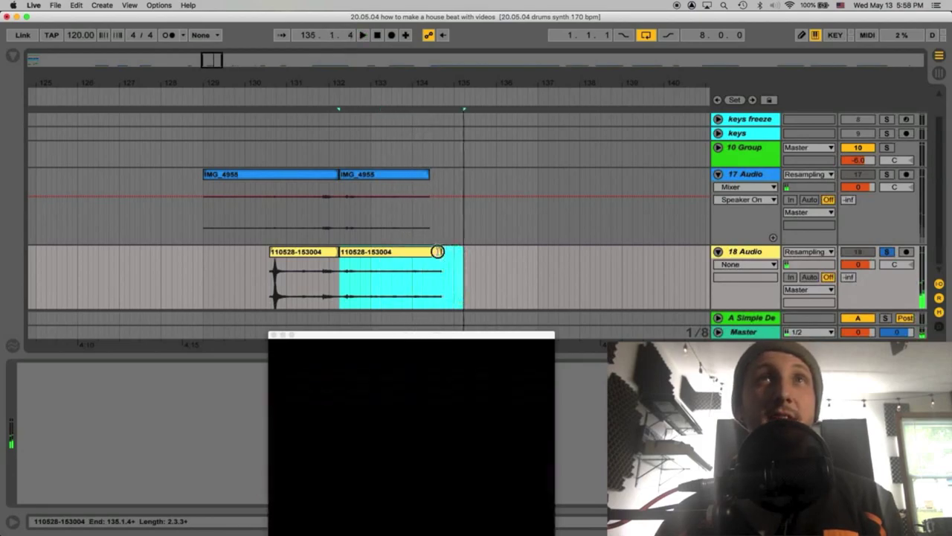
{"action": "left_click_drag", "start_coordinate": [369, 269], "coordinate": [367, 269]}
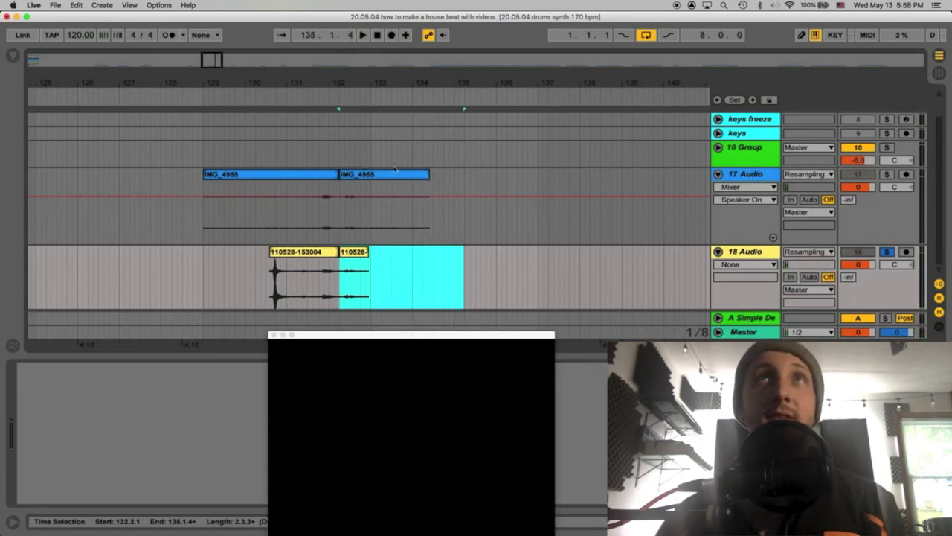
{"action": "left_click_drag", "start_coordinate": [428, 176], "coordinate": [367, 179]}
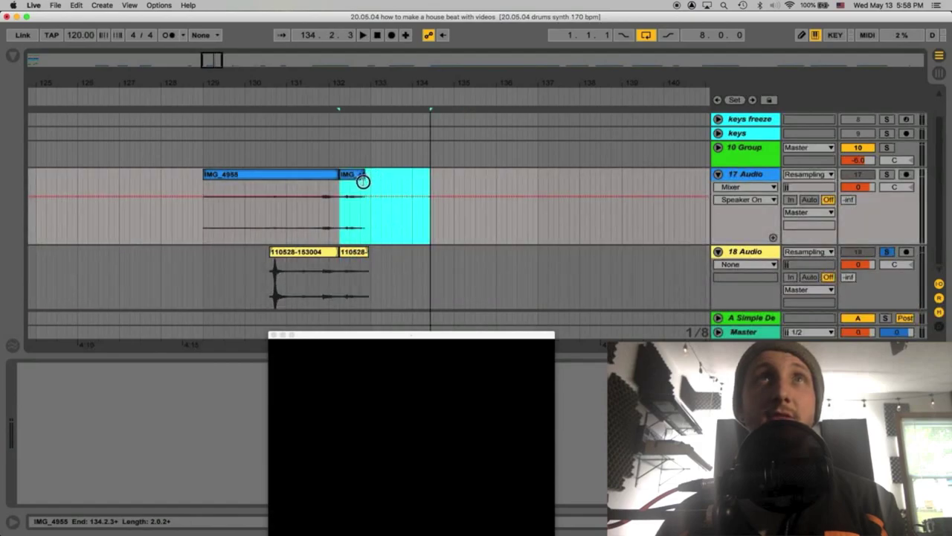
{"action": "left_click", "coordinate": [364, 251]}
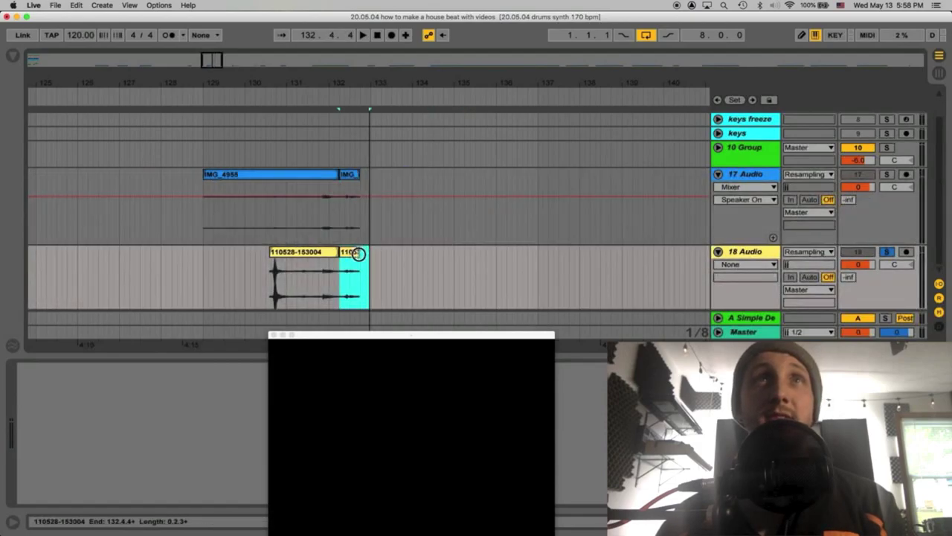
{"action": "mouse_move", "coordinate": [336, 84]}
{"action": "left_mouse_down"}
{"action": "mouse_move", "coordinate": [347, 145]}
{"action": "mouse_move", "coordinate": [385, 151]}
{"action": "left_mouse_up"}
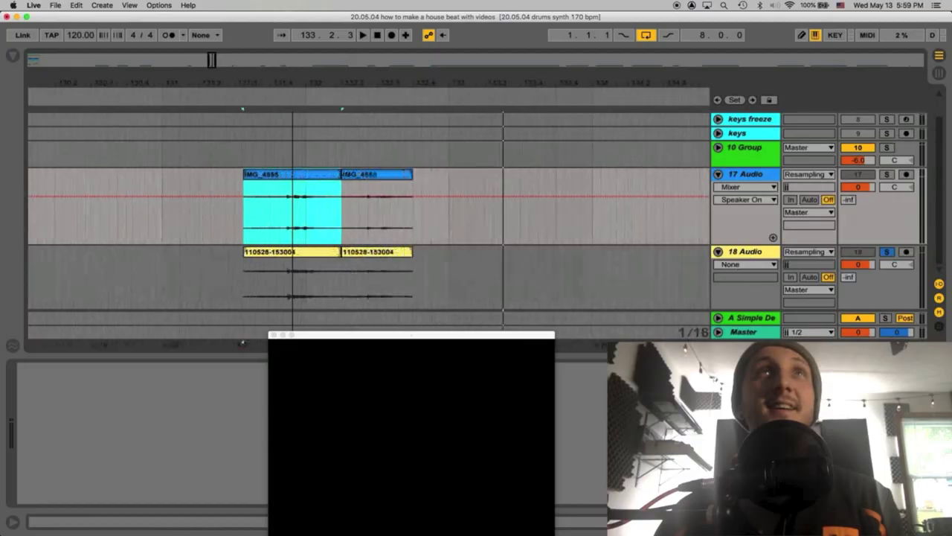
Play the IMG_4956 clips from 147.2.1, then the one at 151.2.3, to review them against the video
{"action": "left_click_drag", "start_coordinate": [292, 83], "coordinate": [306, 100]}
{"action": "key", "text": "space"}
{"action": "left_click", "coordinate": [477, 175]}
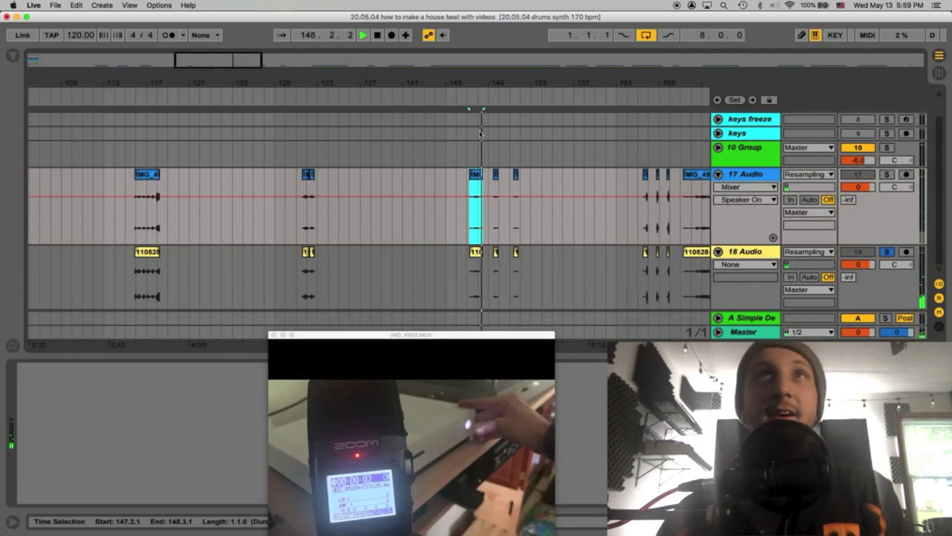
{"action": "left_click_drag", "start_coordinate": [477, 84], "coordinate": [345, 141]}
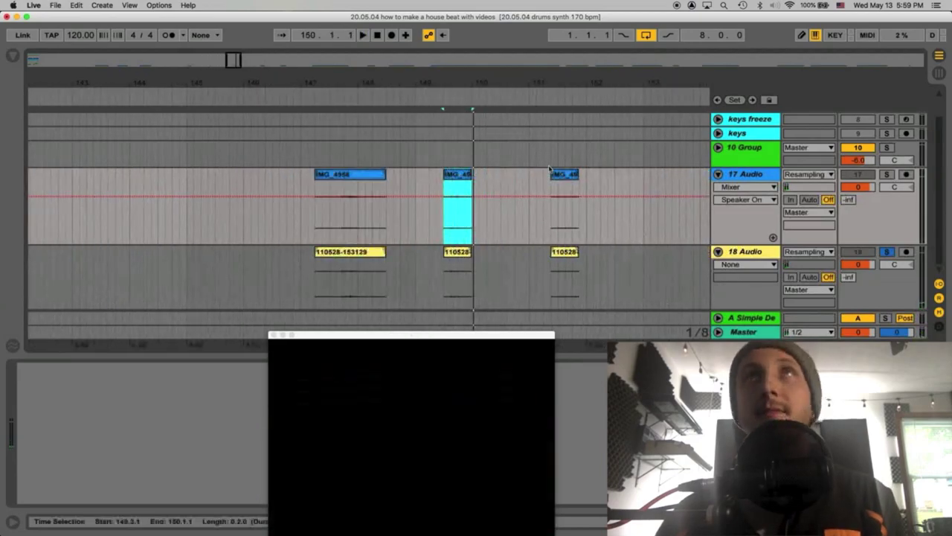
{"action": "left_click", "coordinate": [563, 175]}
{"action": "key", "text": "space"}
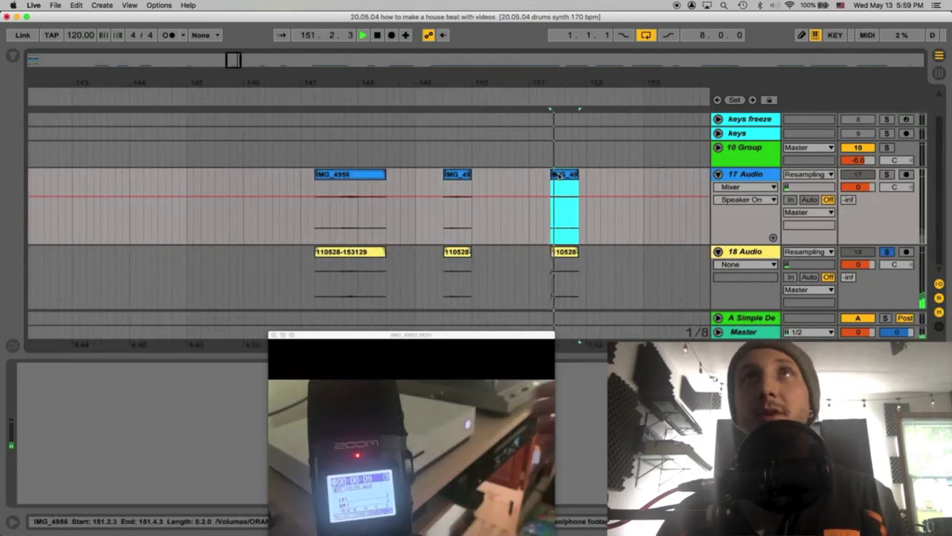
{"action": "left_click", "coordinate": [569, 253]}
{"action": "key", "text": "space"}
{"action": "double_click", "coordinate": [570, 254]}
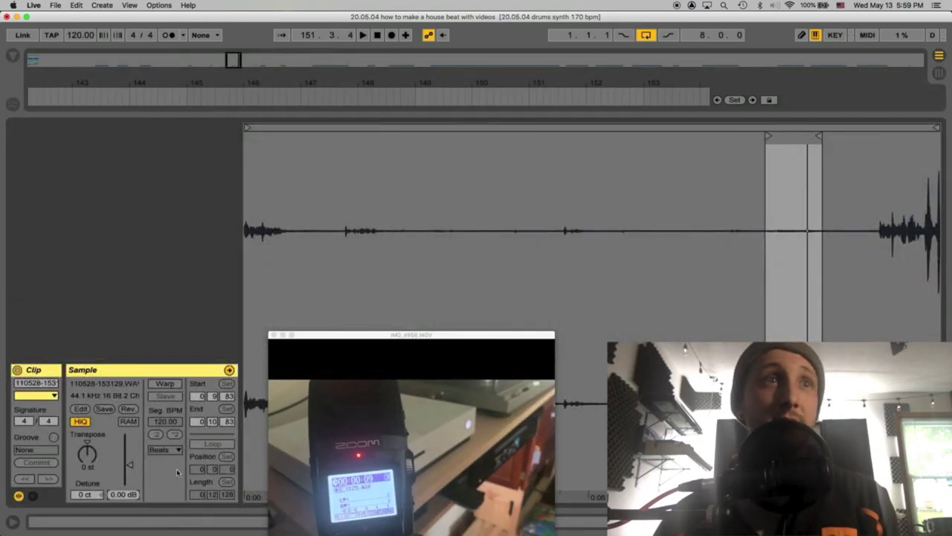
{"action": "type", "text": "20"}
{"action": "key", "text": "Return"}
{"action": "key", "text": "shift+Tab"}
{"action": "key", "text": "space"}
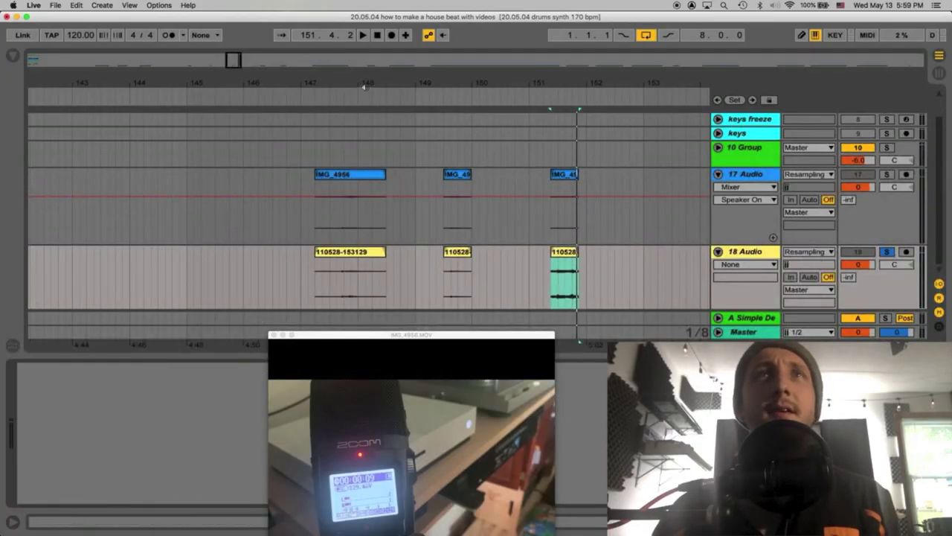
Play the IMG_4957 clips from 163.3.1 through the long clip after them to review sound and video
{"action": "left_click_drag", "start_coordinate": [368, 79], "coordinate": [368, 42]}
{"action": "left_click_drag", "start_coordinate": [453, 88], "coordinate": [453, 135]}
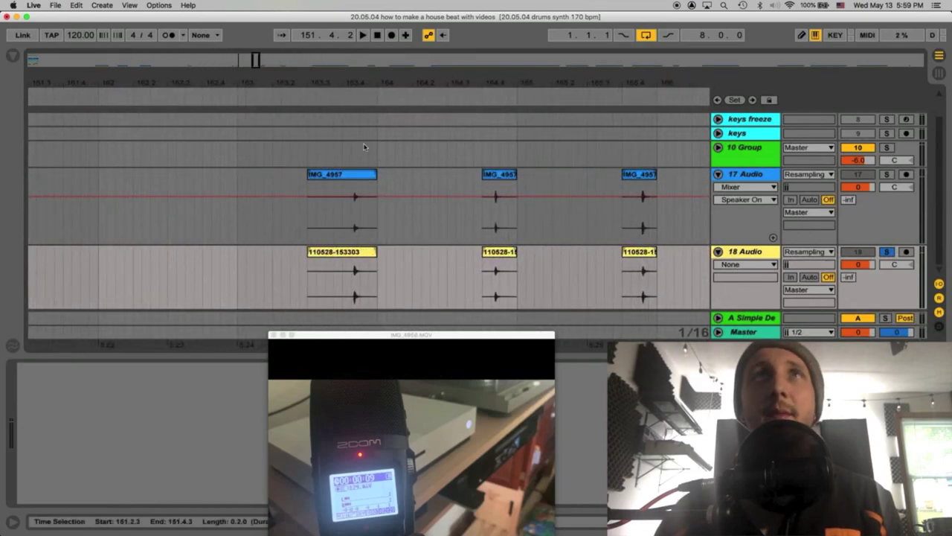
{"action": "left_click", "coordinate": [334, 183]}
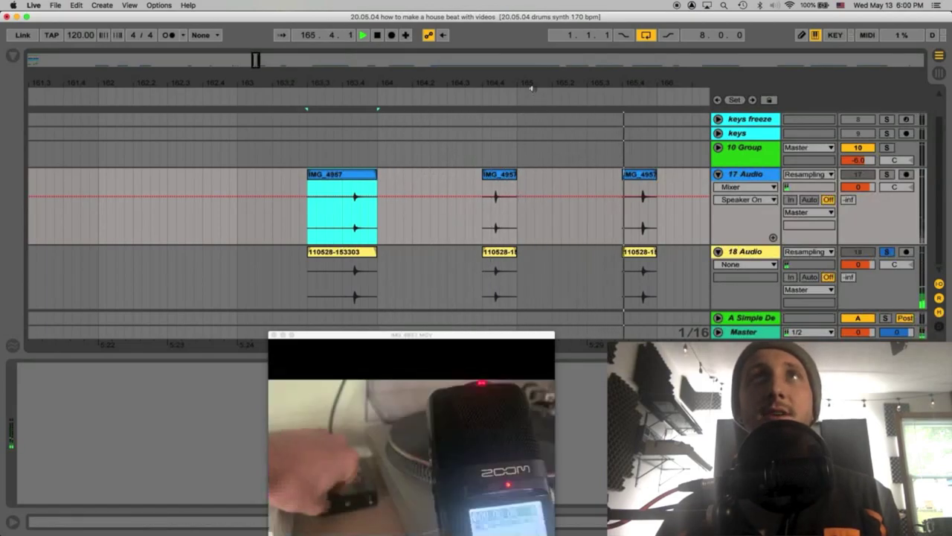
{"action": "left_click_drag", "start_coordinate": [535, 85], "coordinate": [347, 74]}
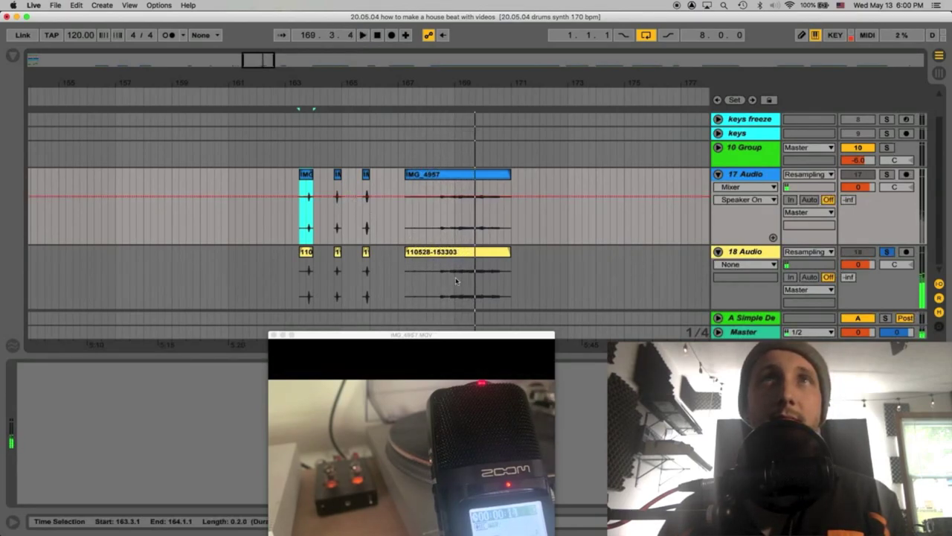
Delete 169.2.1 to 171.3.1 on both tracks, listen to the remaining long clip, and cut its end back to 169.1.3
{"action": "left_click_drag", "start_coordinate": [461, 282], "coordinate": [529, 214]}
{"action": "key", "text": "Delete"}
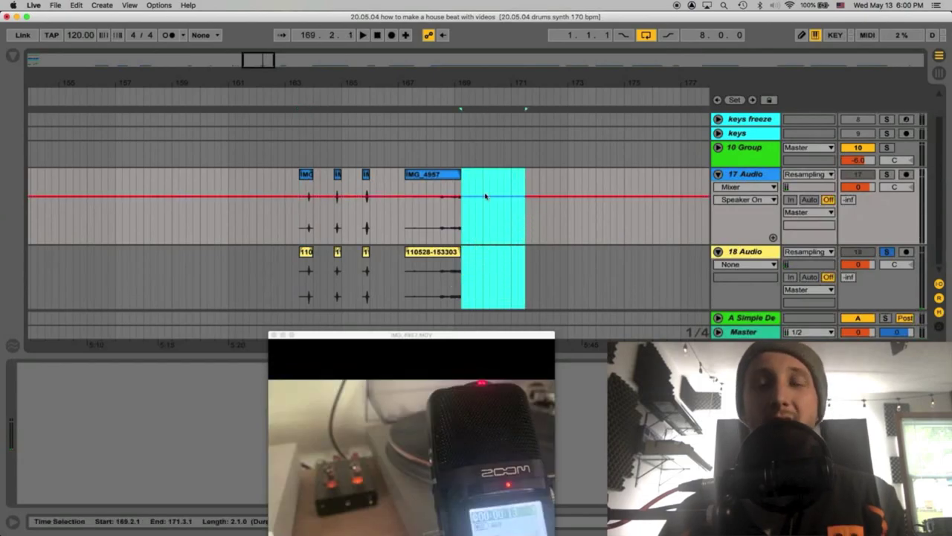
{"action": "left_click", "coordinate": [432, 213]}
{"action": "left_click_drag", "start_coordinate": [435, 83], "coordinate": [435, 123]}
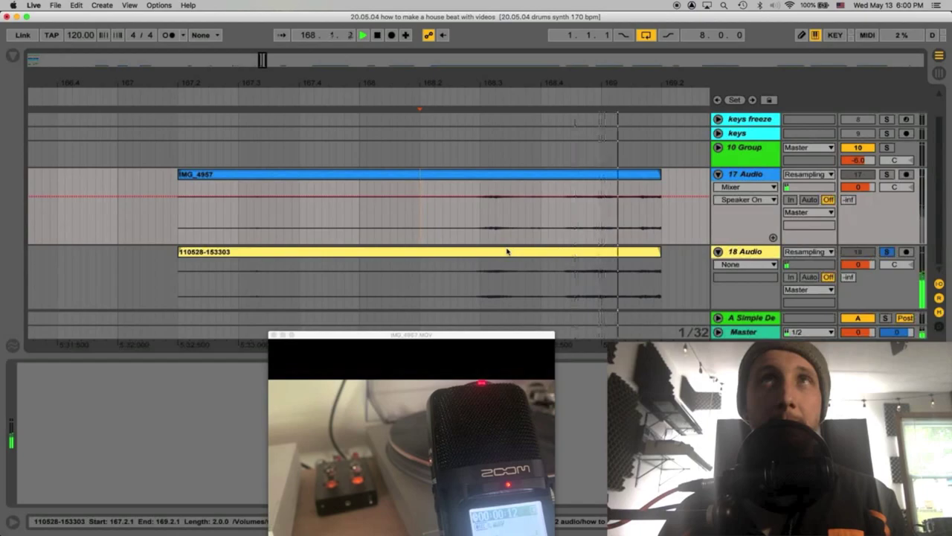
{"action": "key", "text": "space"}
{"action": "left_click_drag", "start_coordinate": [640, 211], "coordinate": [677, 271]}
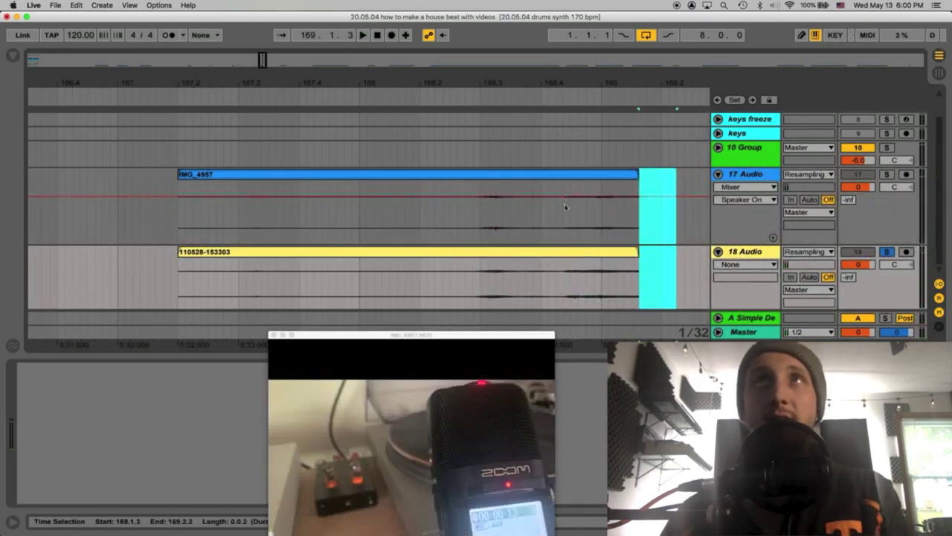
Play the shortened IMG_4957 clip from 168.4.2 and again from 168.3.1 to find a usable loop section
{"action": "left_click", "coordinate": [558, 206]}
{"action": "key", "text": "space"}
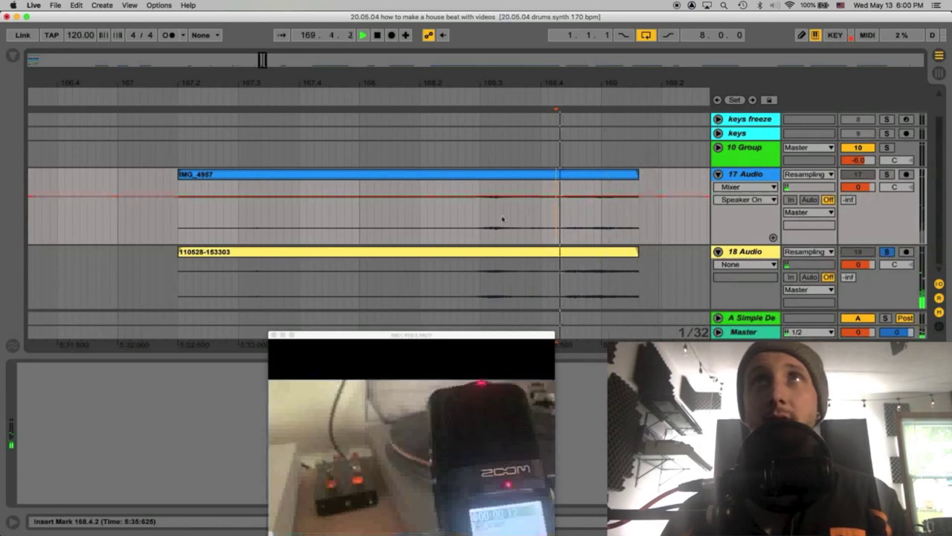
{"action": "left_click", "coordinate": [479, 201]}
{"action": "key", "text": "space"}
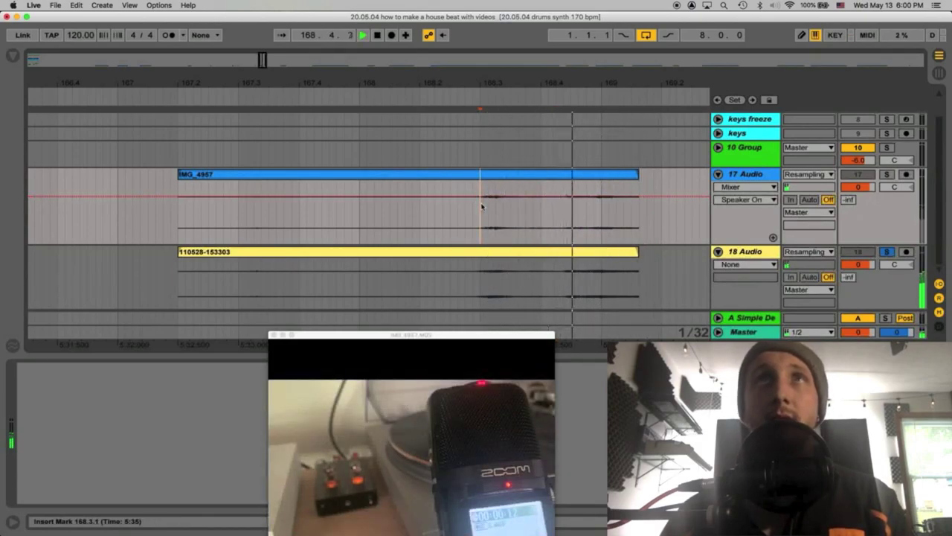
Try repeating the 168.3.1 to 169.1.3 section of both tracks by duplicating it three times, and play the repeats
{"action": "left_click_drag", "start_coordinate": [482, 206], "coordinate": [638, 276]}
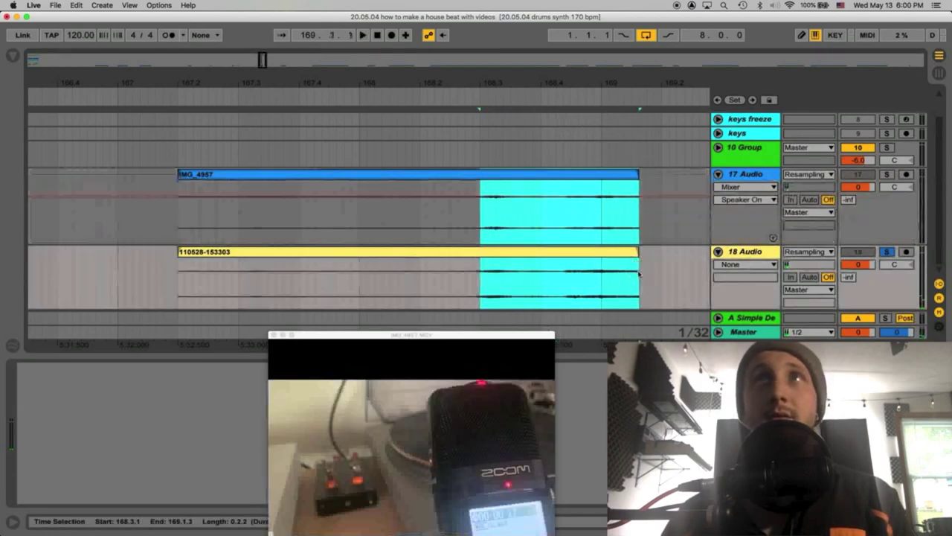
{"action": "key", "text": "super+d"}
{"action": "key", "text": "super+d"}
{"action": "key", "text": "super+d"}
{"action": "left_click", "coordinate": [142, 174]}
{"action": "key", "text": "space"}
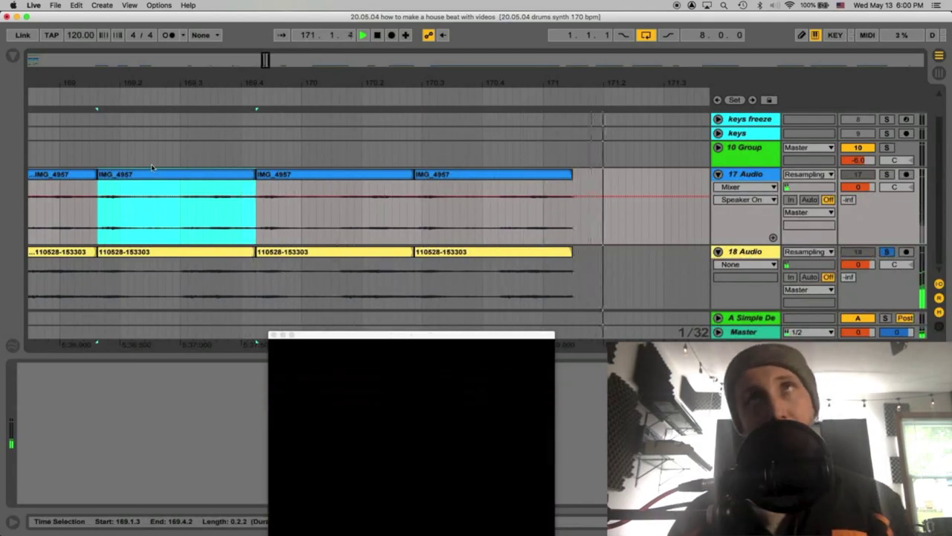
Undo the three duplications of the 168.3.1 to 169.1.3 section
{"action": "key", "text": "super+z"}
{"action": "key", "text": "super+z"}
{"action": "key", "text": "super+z"}
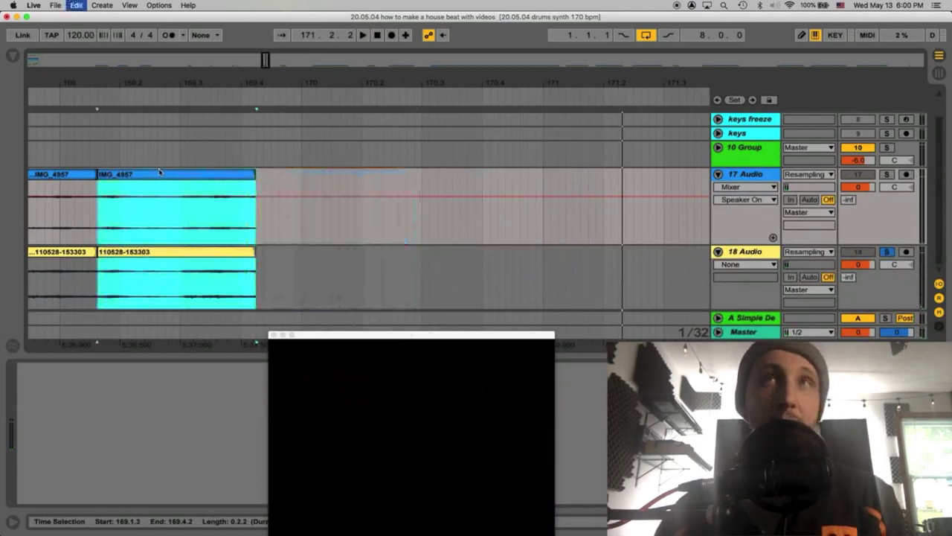
{"action": "key", "text": "super+z"}
Play the IMG_4958 clips from 181.3.1 and check their sound against the video
{"action": "left_click_drag", "start_coordinate": [145, 84], "coordinate": [144, 34]}
{"action": "left_click_drag", "start_coordinate": [343, 189], "coordinate": [334, 190]}
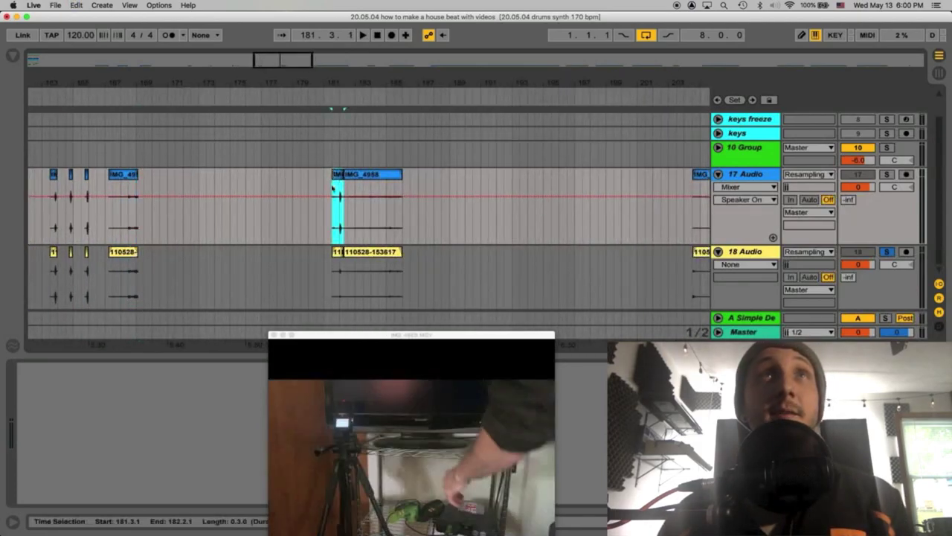
{"action": "key", "text": "space"}
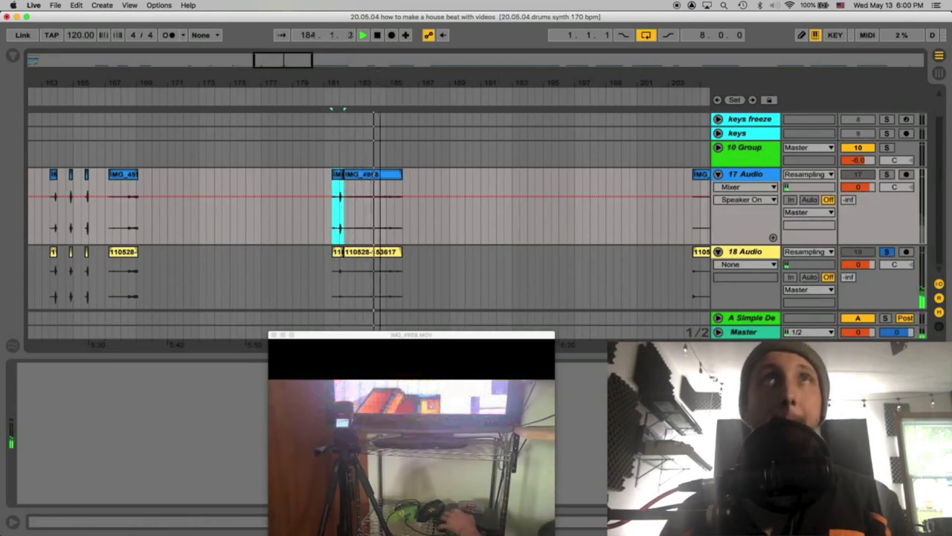
{"action": "left_click_drag", "start_coordinate": [380, 84], "coordinate": [379, 134]}
{"action": "key", "text": "space"}
{"action": "left_click", "coordinate": [303, 254]}
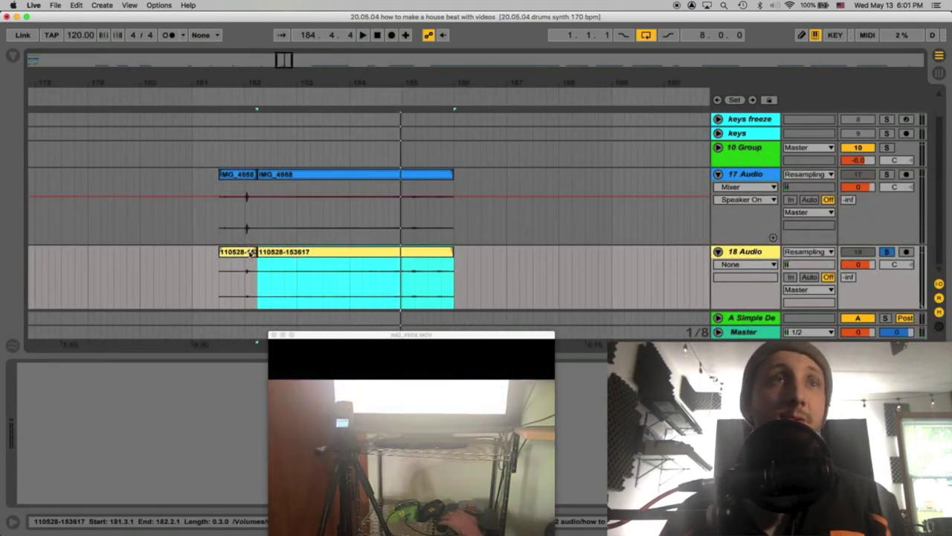
{"action": "double_click", "coordinate": [252, 254], "text": "shift"}
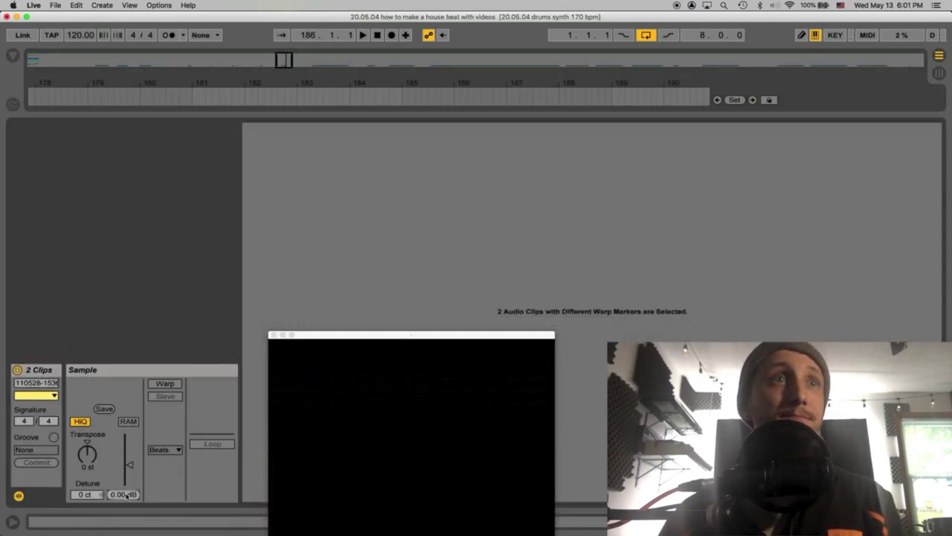
{"action": "key", "text": "space"}
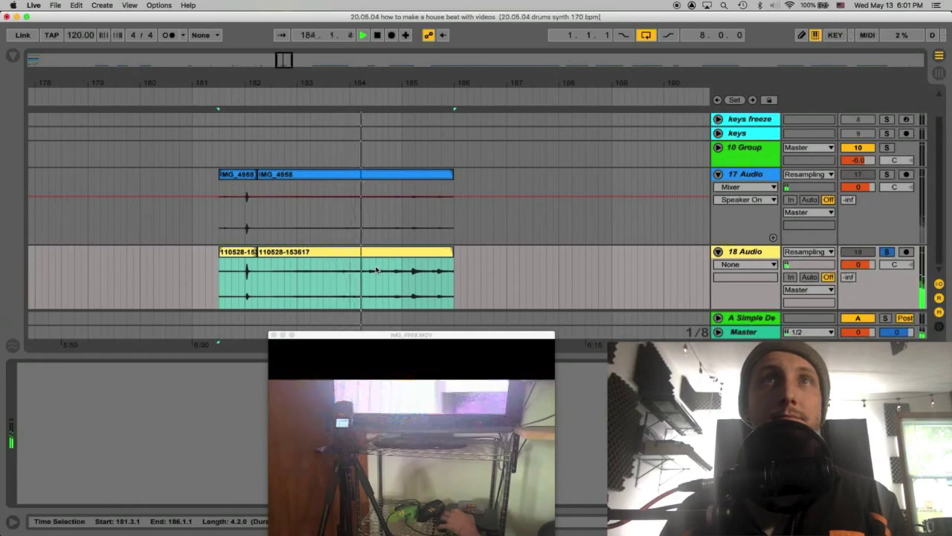
{"action": "key", "text": "space"}
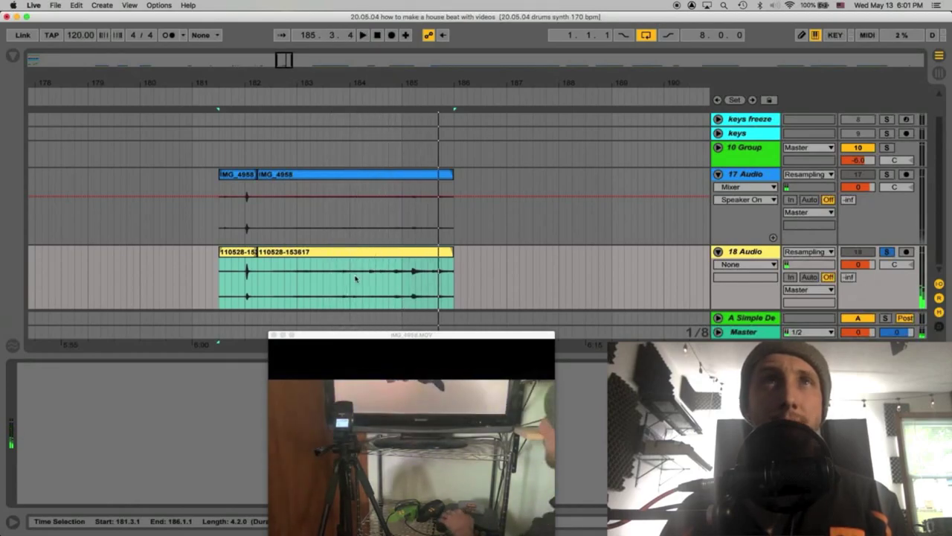
Play the IMG_4959 clip from 204.3.1 on 17 Audio and check its sound against the video
{"action": "left_click_drag", "start_coordinate": [367, 84], "coordinate": [352, 41]}
{"action": "left_click_drag", "start_coordinate": [435, 84], "coordinate": [435, 127]}
{"action": "left_click", "coordinate": [376, 179]}
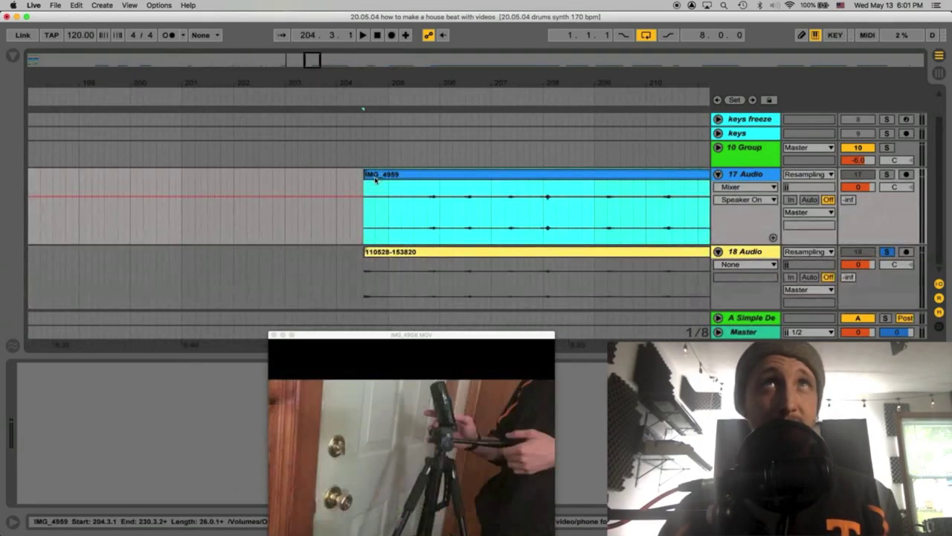
{"action": "key", "text": "space"}
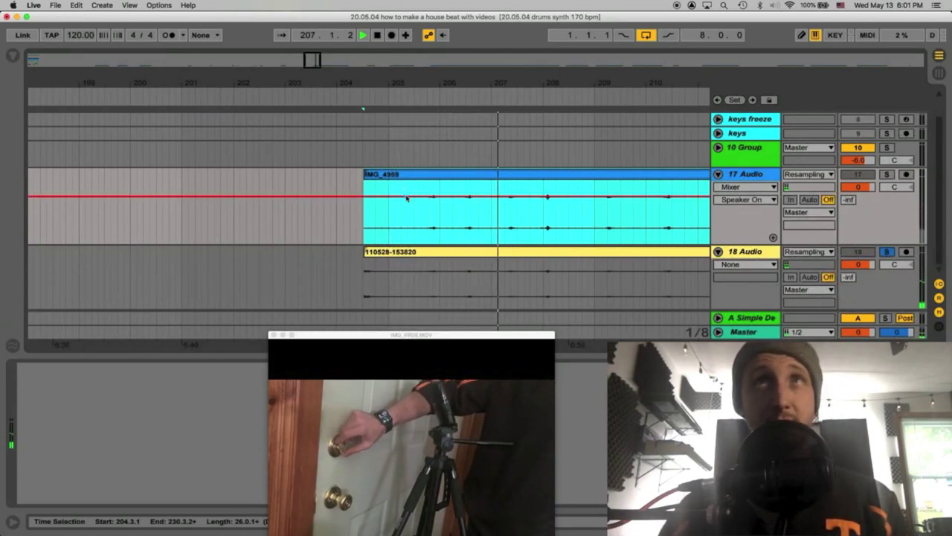
{"action": "left_click", "coordinate": [414, 250]}
{"action": "key", "text": "space"}
{"action": "key", "text": "minus"}
{"action": "key", "text": "minus"}
{"action": "left_click", "coordinate": [490, 281]}
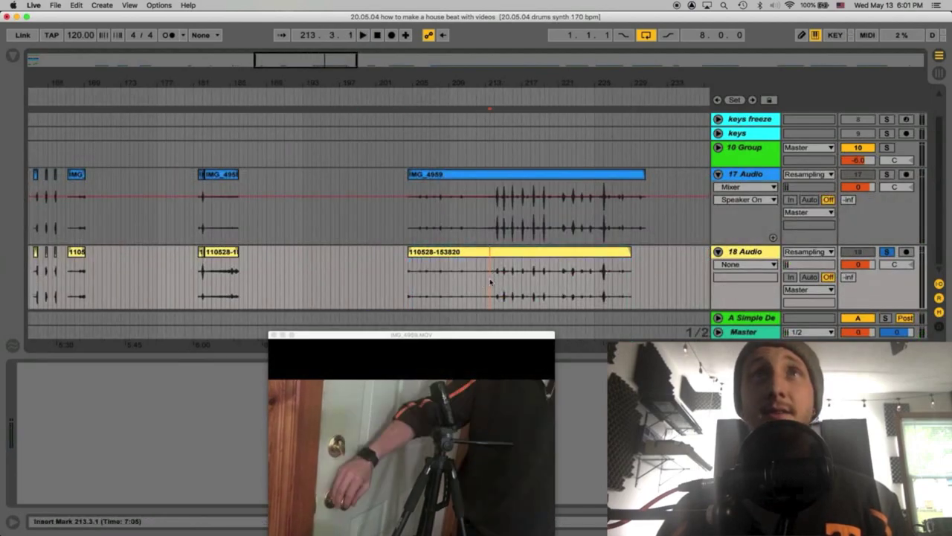
{"action": "double_click", "coordinate": [470, 264]}
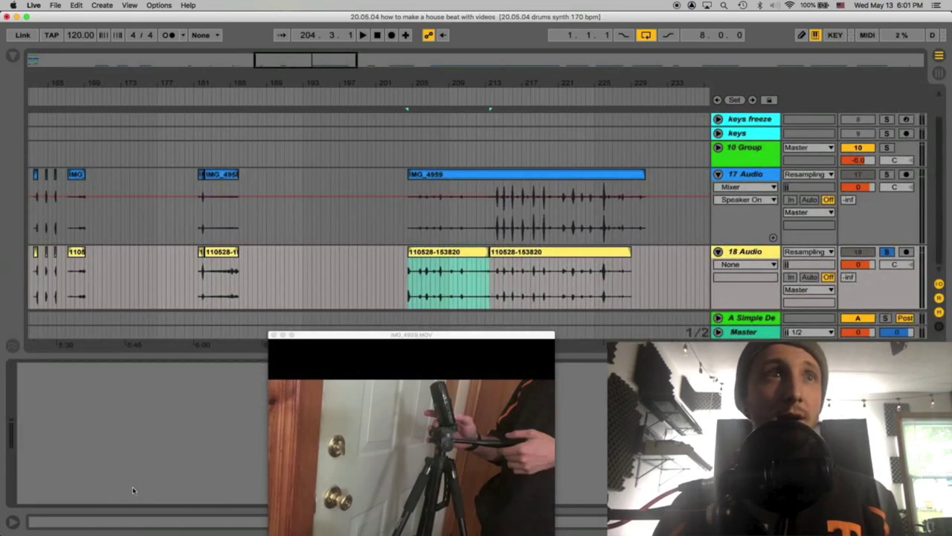
Play the boosted clip from 204.3.1 and delete the section from 204.3.1 to 205.3.3 on both tracks
{"action": "left_click", "coordinate": [411, 251]}
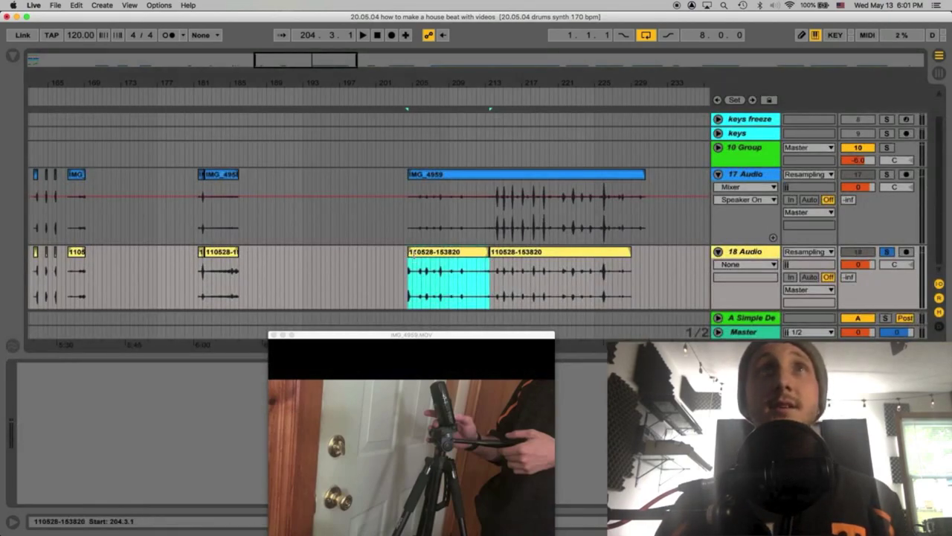
{"action": "left_click_drag", "start_coordinate": [415, 84], "coordinate": [416, 146]}
{"action": "key", "text": "space"}
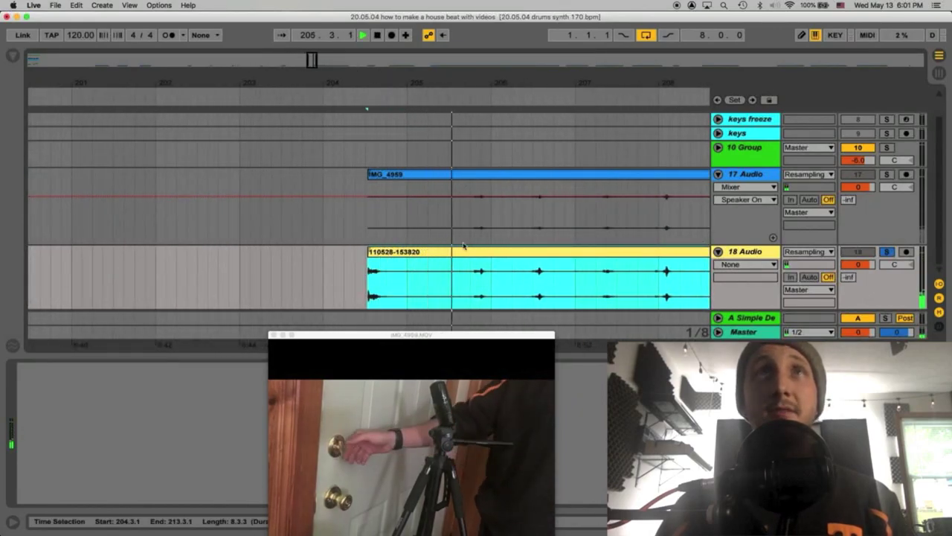
{"action": "key", "text": "space"}
{"action": "left_click_drag", "start_coordinate": [459, 286], "coordinate": [365, 213]}
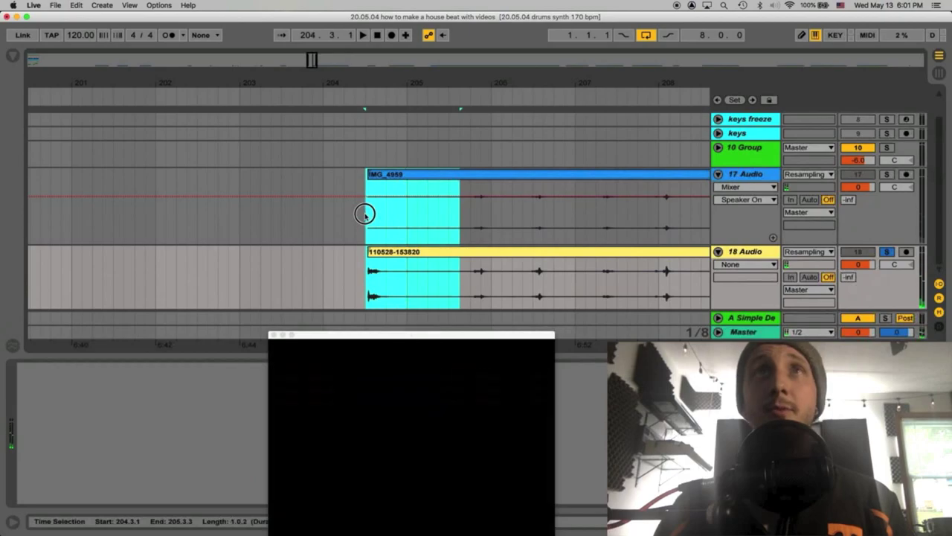
{"action": "key", "text": "Delete"}
Play the trimmed IMG_4959 clip from its new start and split the clips on both tracks at 211.1.1
{"action": "left_click", "coordinate": [479, 176]}
{"action": "key", "text": "space"}
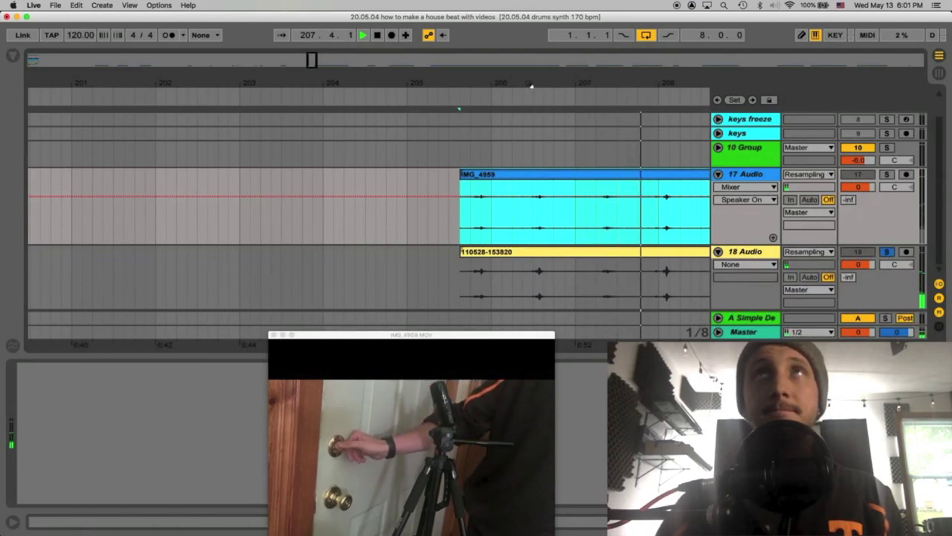
{"action": "key", "text": "minus"}
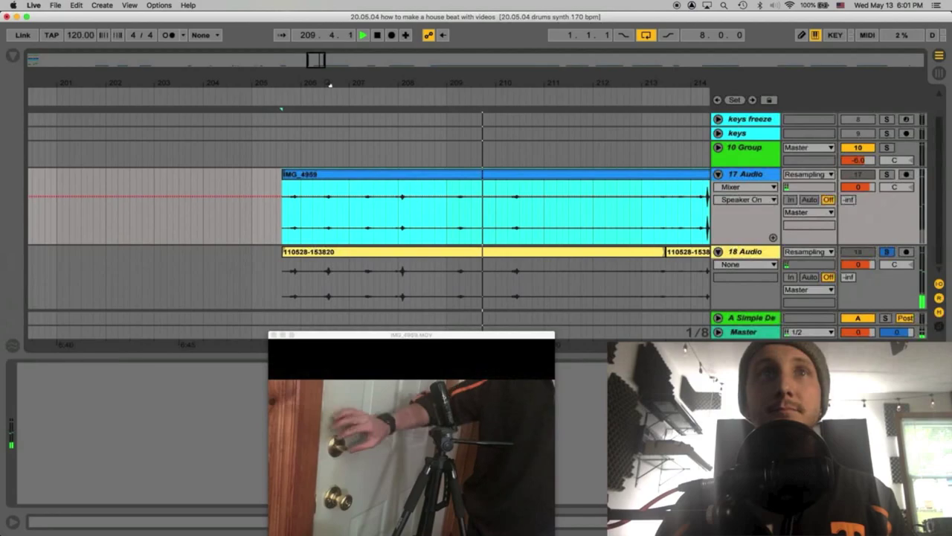
{"action": "left_click", "coordinate": [545, 216]}
{"action": "key", "text": "space"}
{"action": "left_click", "coordinate": [545, 281]}
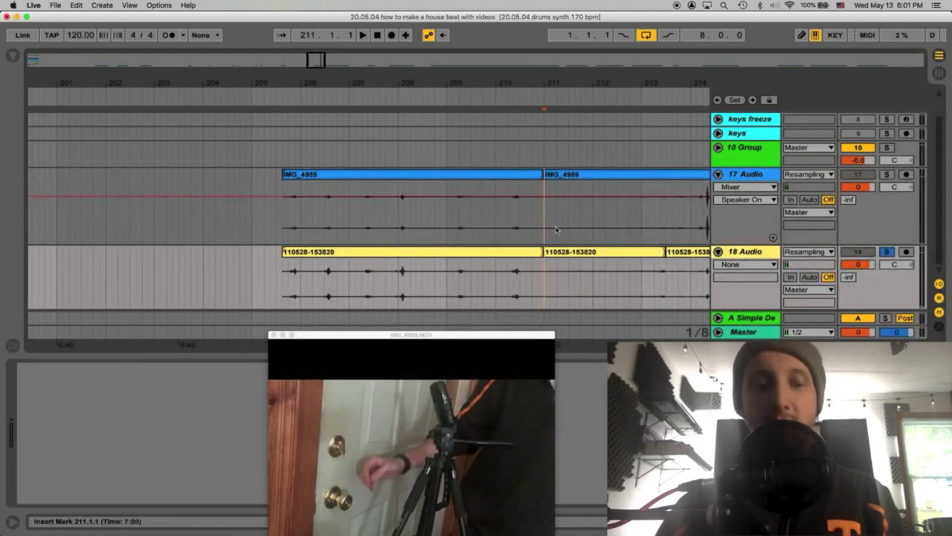
Play the doorknob recordings from 213.1.1, 214.1.1 and 212.4.1 to check them against the video
{"action": "scroll", "coordinate": [463, 201], "scroll_direction": "right", "scroll_amount": 5}
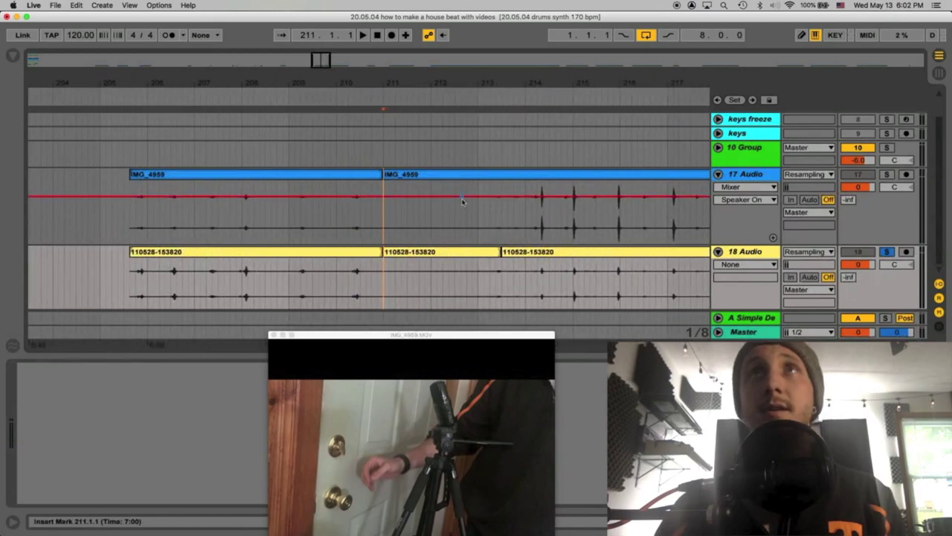
{"action": "key", "text": "space"}
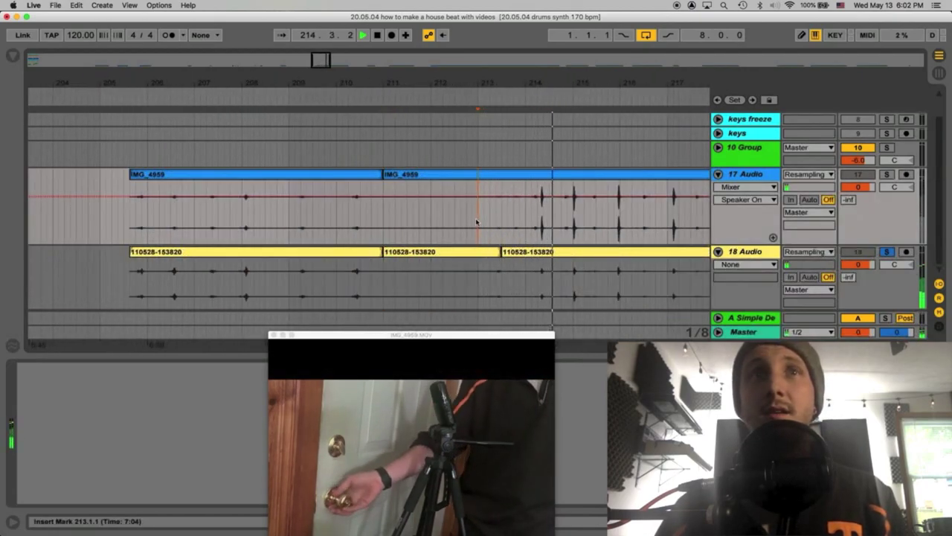
{"action": "key", "text": "space"}
{"action": "key", "text": "space"}
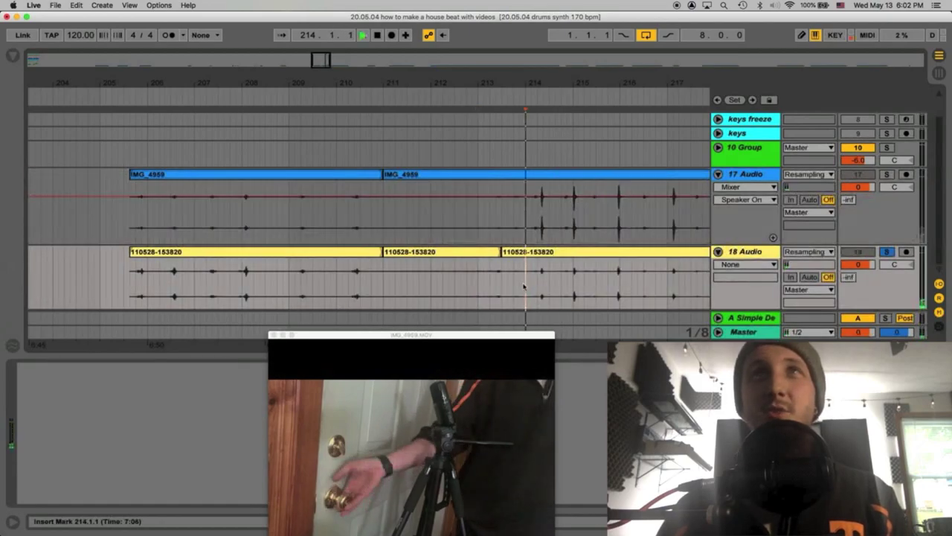
{"action": "key", "text": "space"}
{"action": "left_click", "coordinate": [469, 285]}
{"action": "key", "text": "space"}
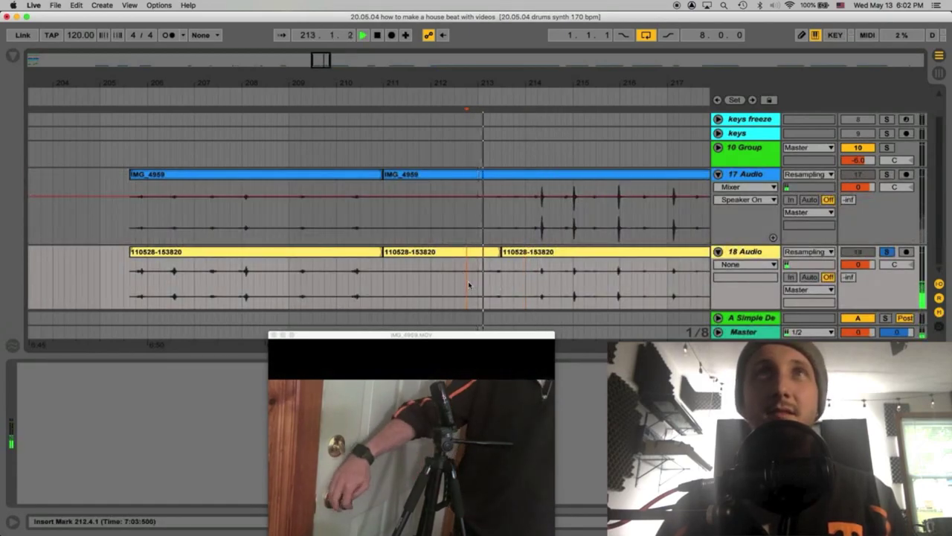
Reposition the video window over the lower part of the arrangement while replaying the section from 212.4.1
{"action": "left_click_drag", "start_coordinate": [443, 337], "coordinate": [419, 299]}
{"action": "key", "text": "space"}
{"action": "key", "text": "space"}
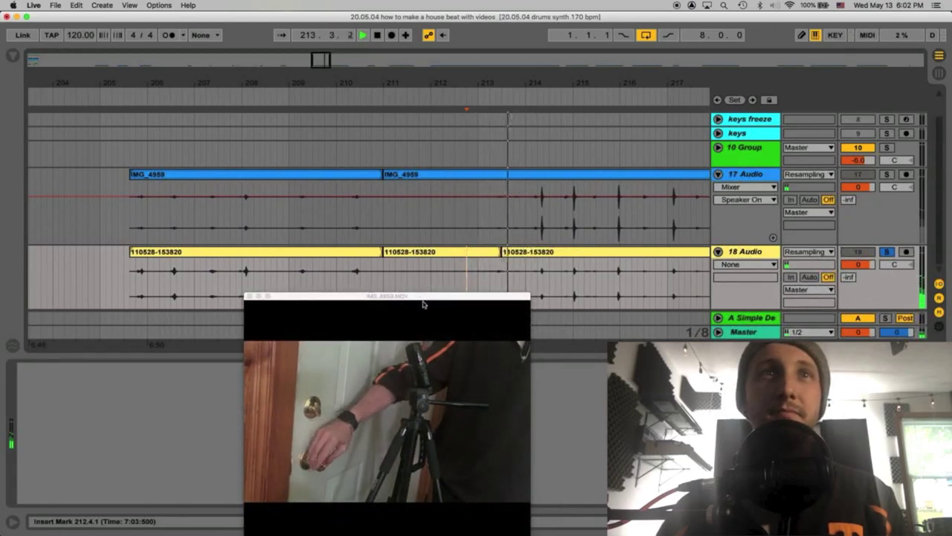
{"action": "key", "text": "space"}
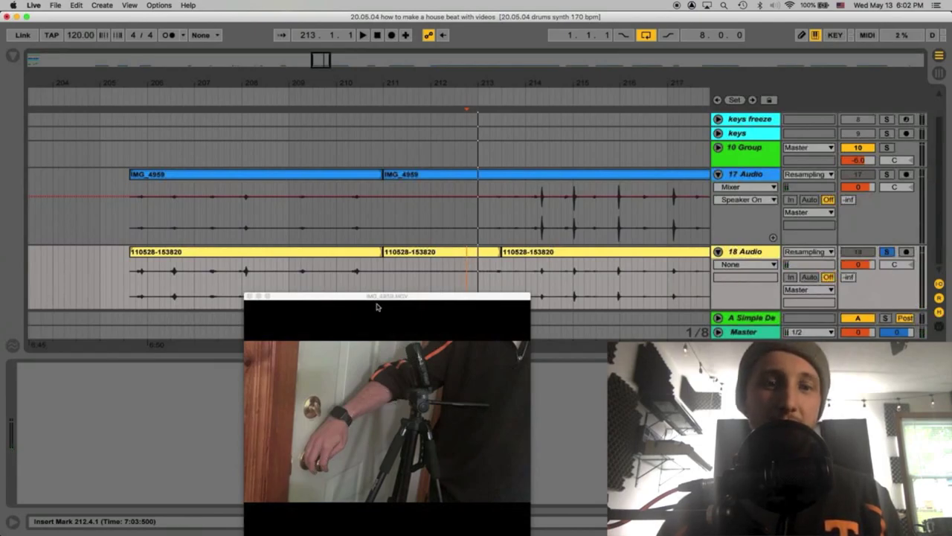
{"action": "left_click_drag", "start_coordinate": [377, 301], "coordinate": [382, 328]}
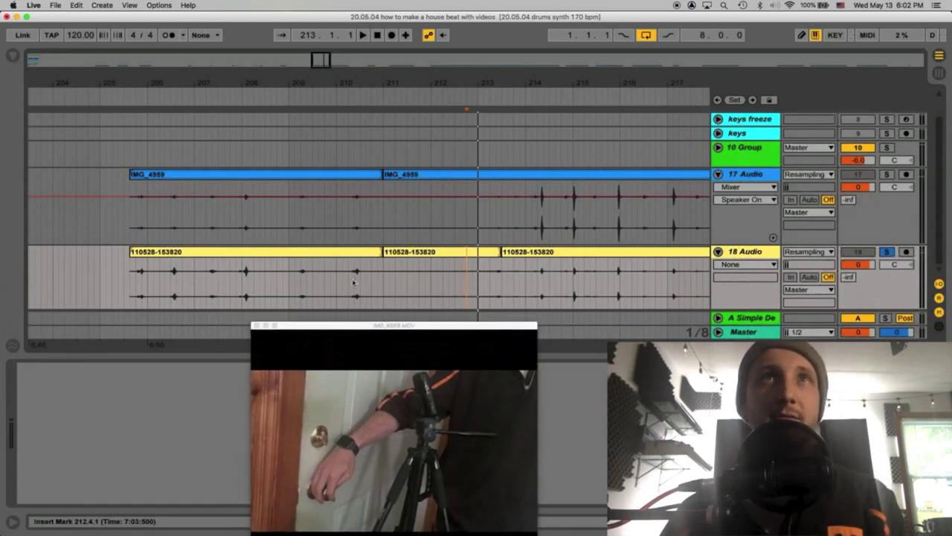
Play the doorknob sounds from 209.1.1 and 214.1.1 to compare the two parts of the recording
{"action": "key", "text": "space"}
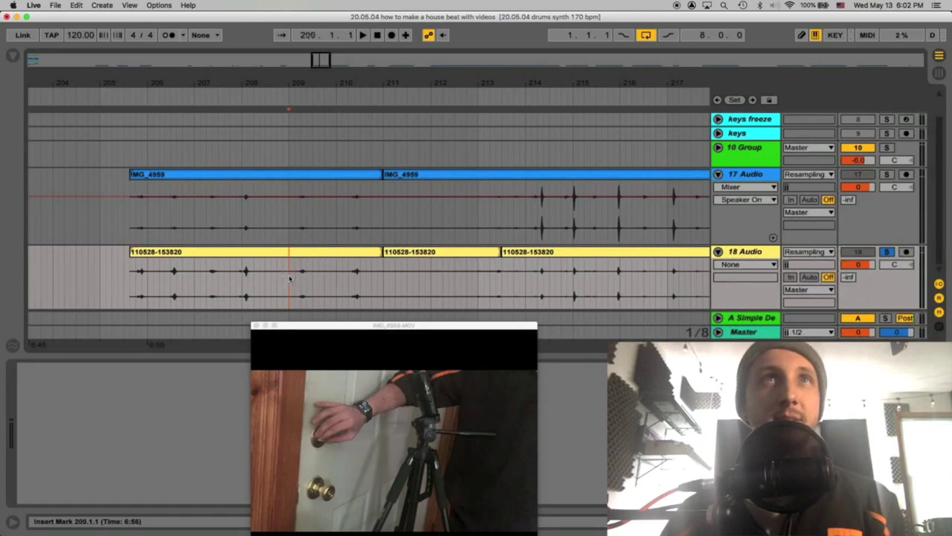
{"action": "key", "text": "space"}
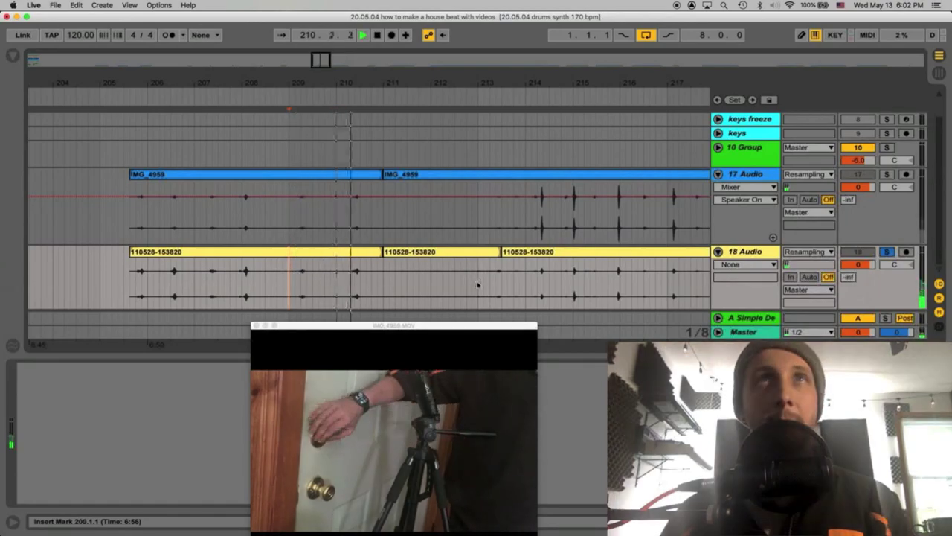
{"action": "left_click", "coordinate": [525, 282]}
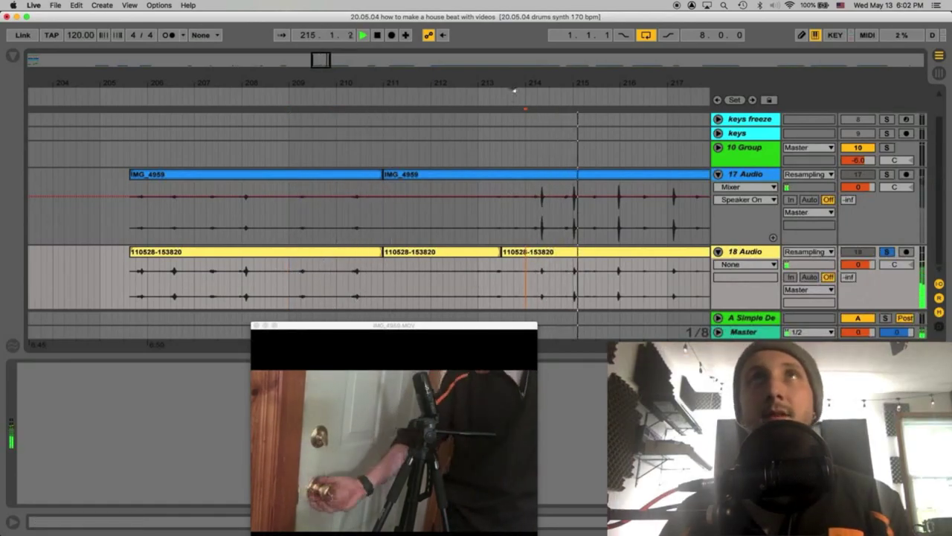
{"action": "left_click_drag", "start_coordinate": [513, 90], "coordinate": [538, 98]}
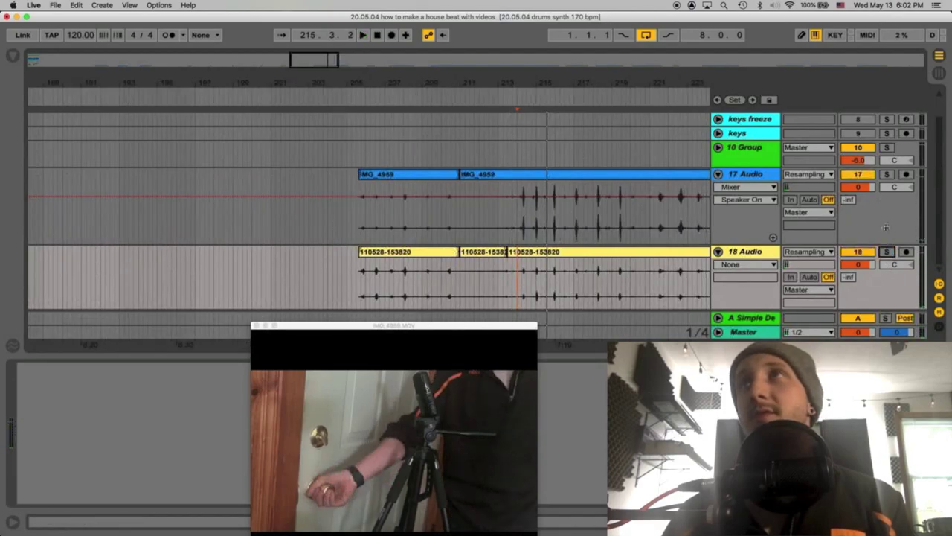
Compare the phone sound on 17 Audio with the recorder sound on 18 Audio by soloing each track during playback
{"action": "left_click", "coordinate": [499, 222]}
{"action": "key", "text": "space"}
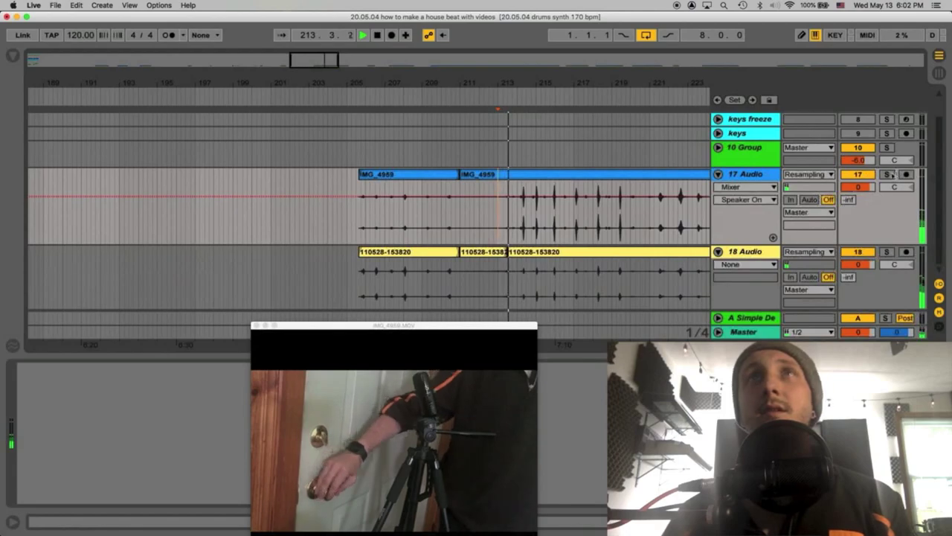
{"action": "left_click", "coordinate": [886, 173]}
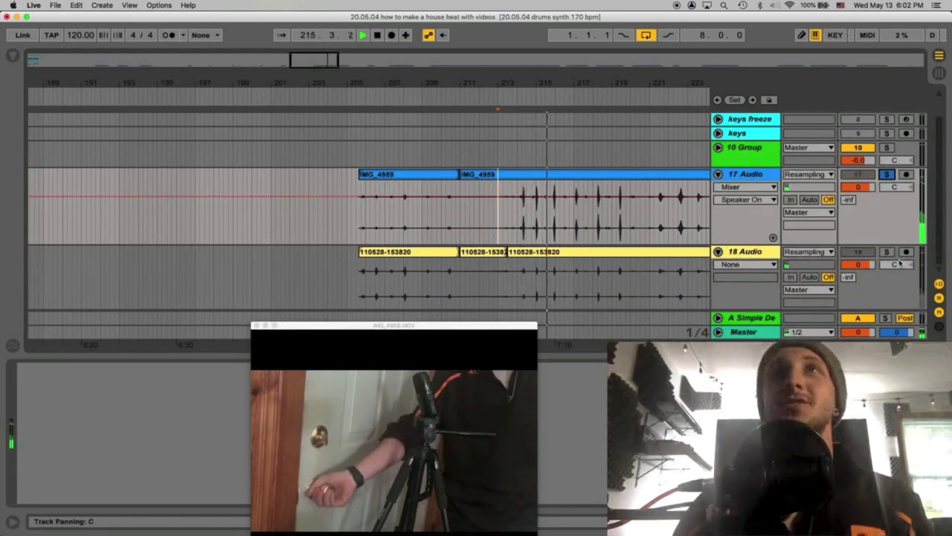
{"action": "left_click", "coordinate": [515, 286]}
{"action": "key", "text": "space"}
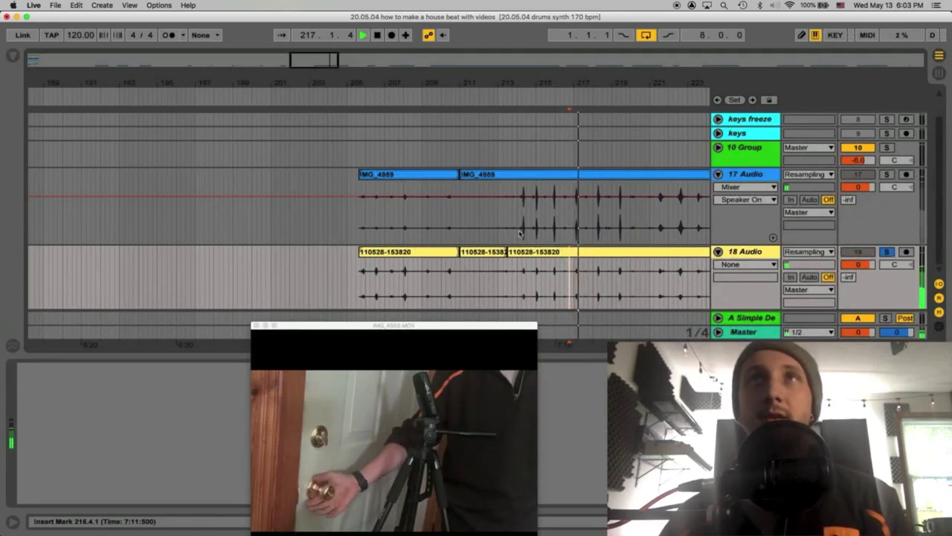
{"action": "key", "text": "space"}
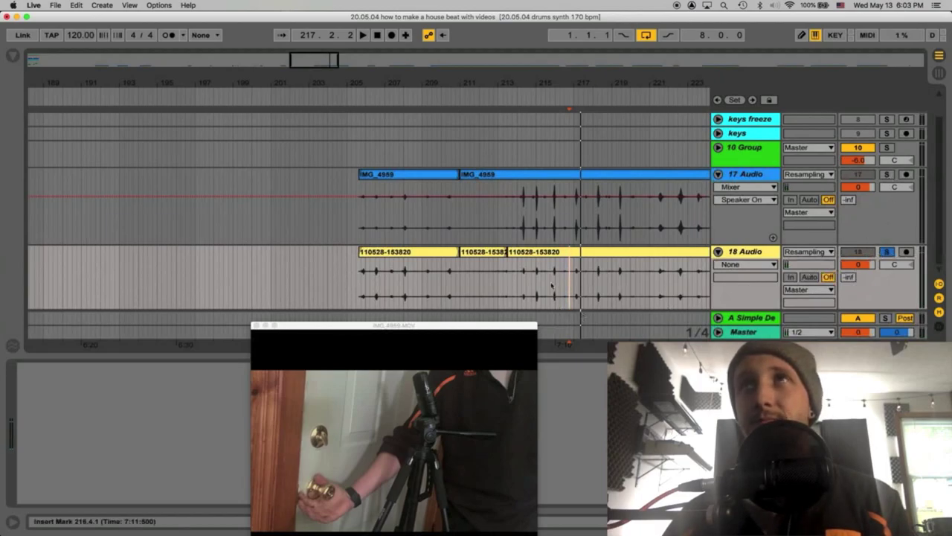
Separate the 213.3.1 to 220.1.1 section on 18 Audio, set its clip gain to 6 dB and play it
{"action": "left_click_drag", "start_coordinate": [629, 290], "coordinate": [510, 280]}
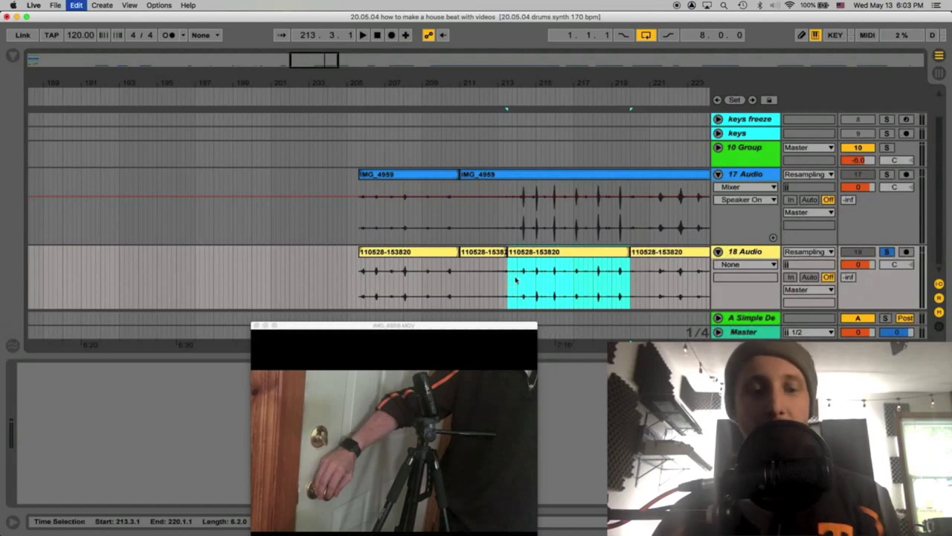
{"action": "double_click", "coordinate": [516, 279]}
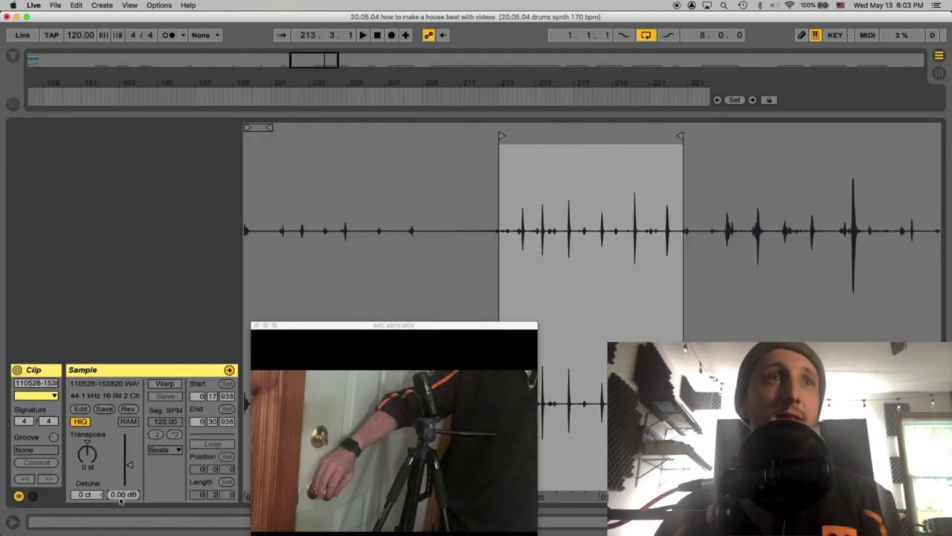
{"action": "type", "text": "6"}
{"action": "key", "text": "Return"}
{"action": "key", "text": "shift+Tab"}
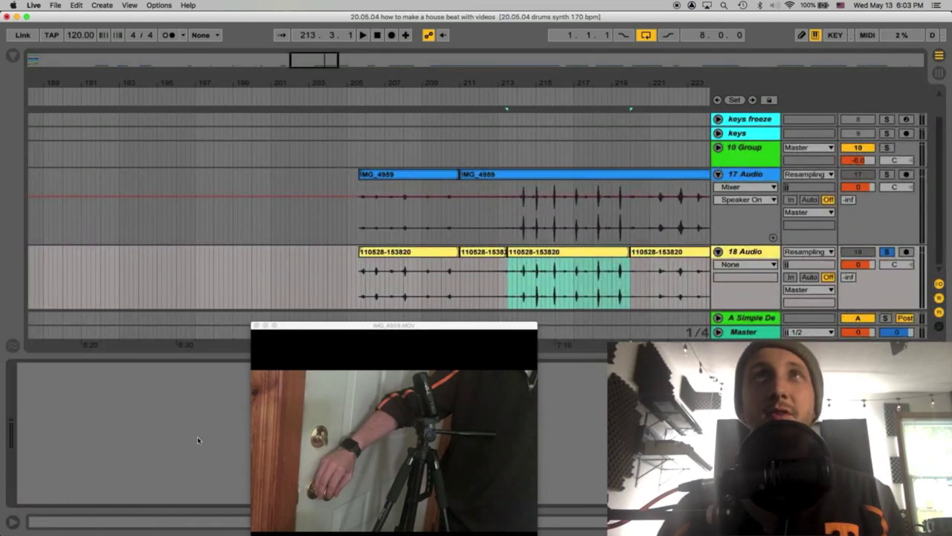
{"action": "key", "text": "space"}
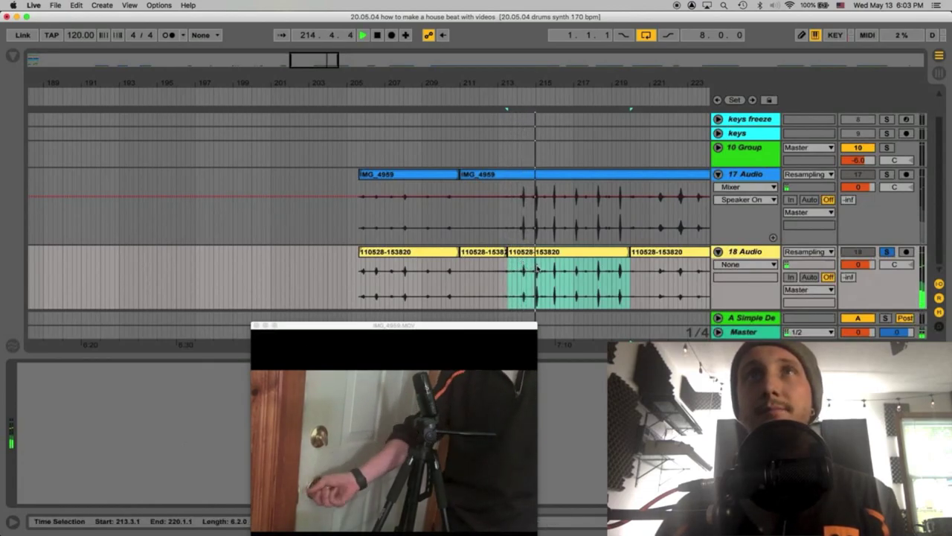
{"action": "key", "text": "space"}
Delete the section from 220.1.1 to 221.1.1 on both 17 Audio and 18 Audio
{"action": "left_click", "coordinate": [650, 282]}
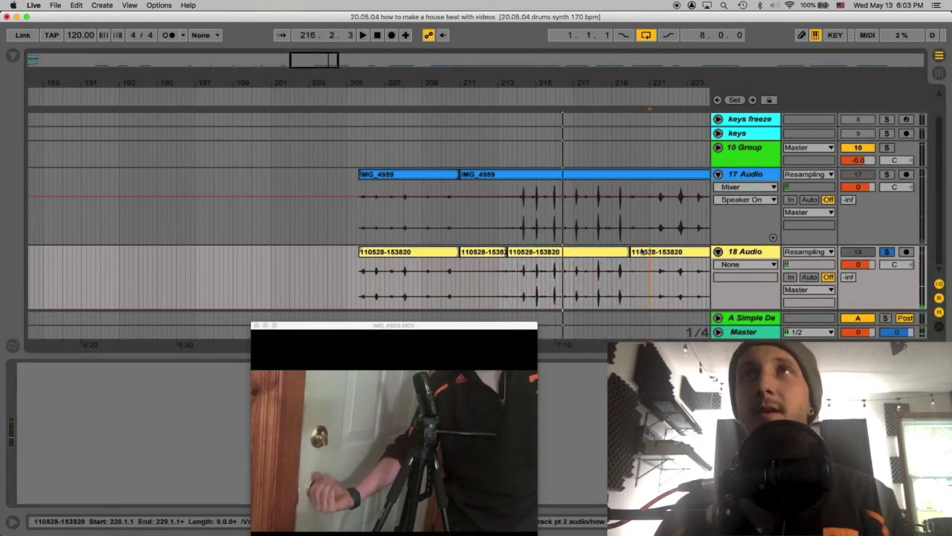
{"action": "left_click_drag", "start_coordinate": [652, 289], "coordinate": [631, 222]}
{"action": "key", "text": "super+e"}
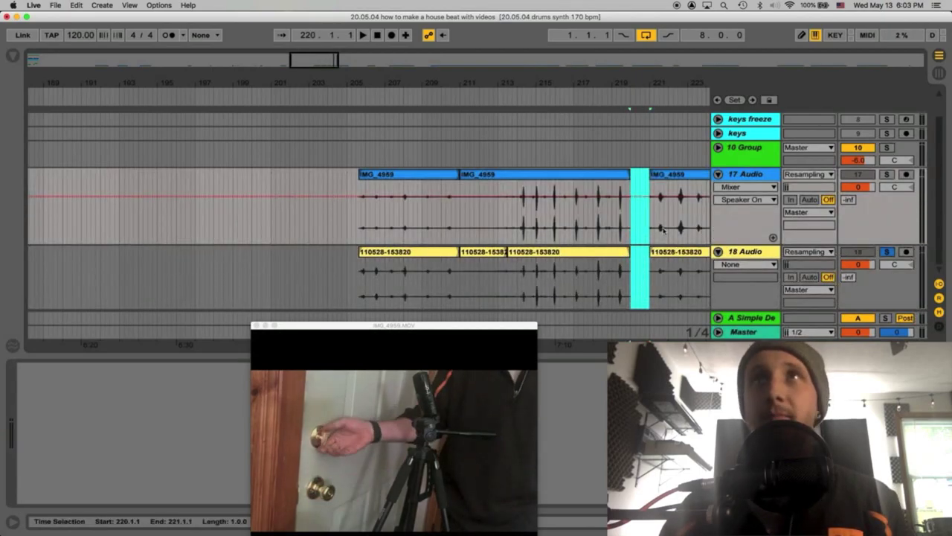
{"action": "key", "text": "Delete"}
Play the loud hit from 225.4.1 and isolate it as its own short clip on 18 Audio
{"action": "left_click", "coordinate": [650, 216]}
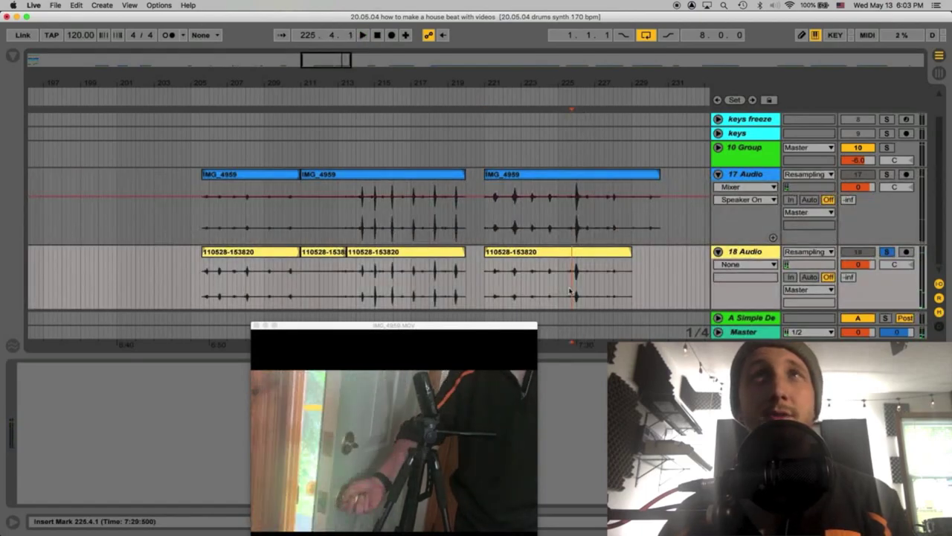
{"action": "key", "text": "space"}
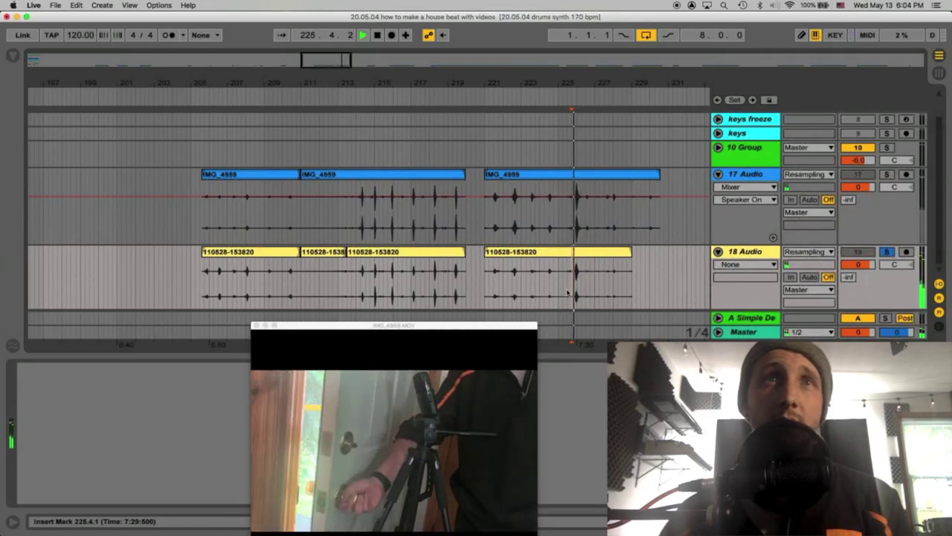
{"action": "key", "text": "space"}
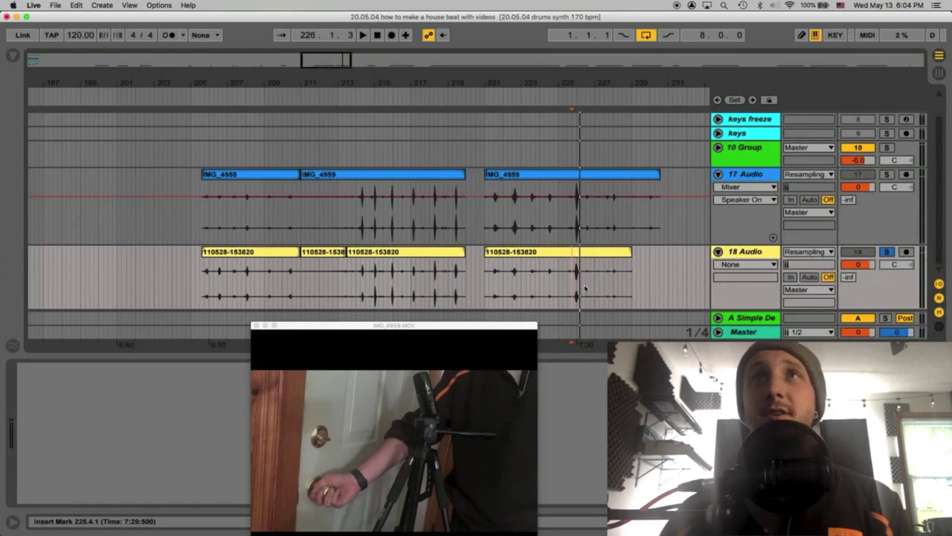
{"action": "left_click_drag", "start_coordinate": [584, 288], "coordinate": [571, 283]}
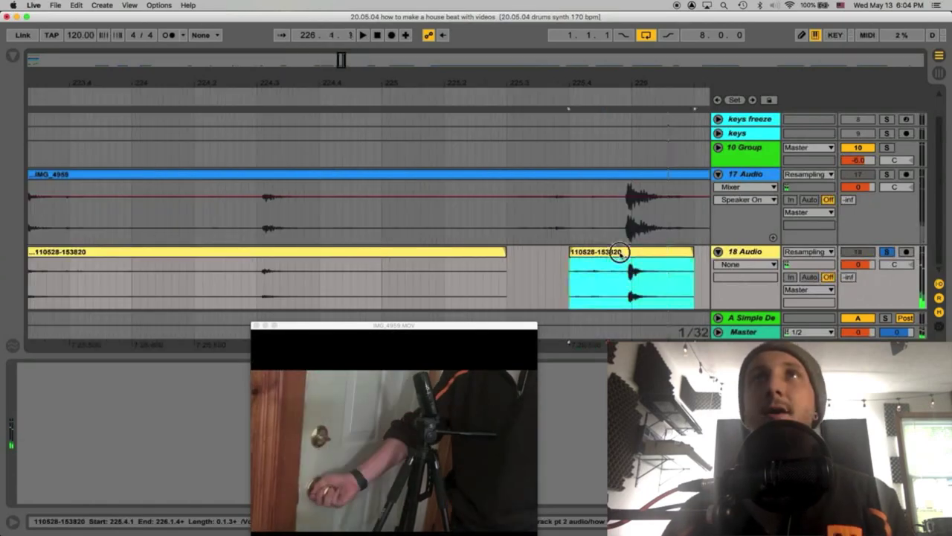
Compare the loud hit just before bar 226 on 17 Audio and 18 Audio by soloing each track during playback
{"action": "double_click", "coordinate": [621, 253]}
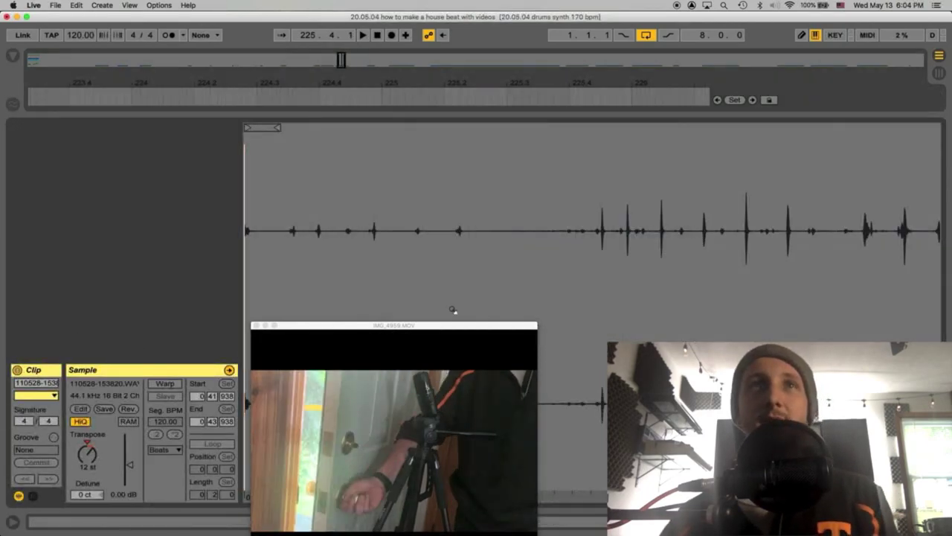
{"action": "key", "text": "shift+Tab"}
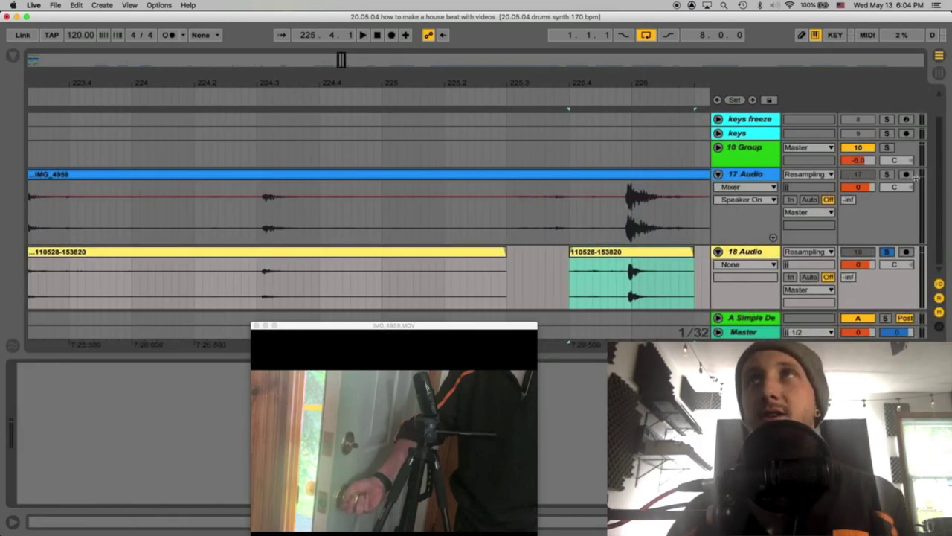
{"action": "left_click", "coordinate": [886, 175]}
{"action": "left_click", "coordinate": [608, 205]}
{"action": "key", "text": "space"}
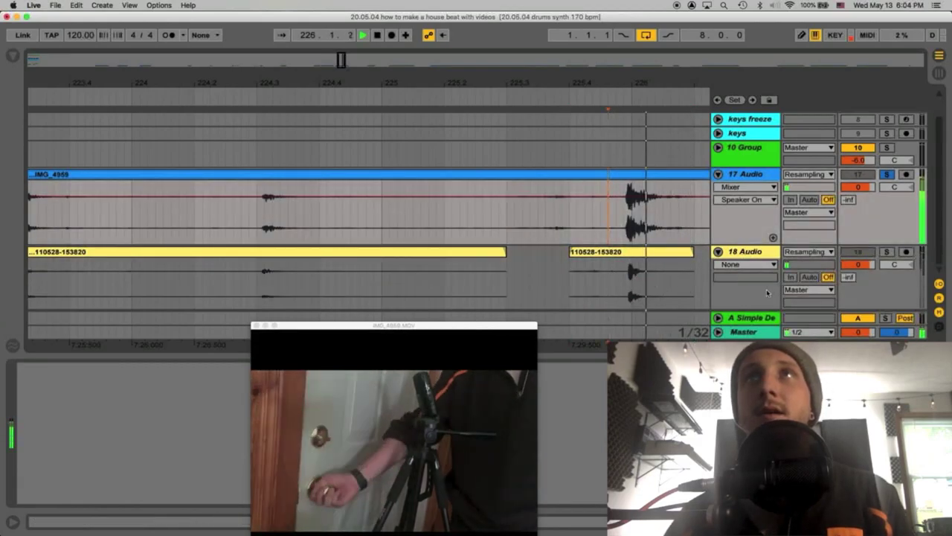
{"action": "left_click", "coordinate": [886, 252]}
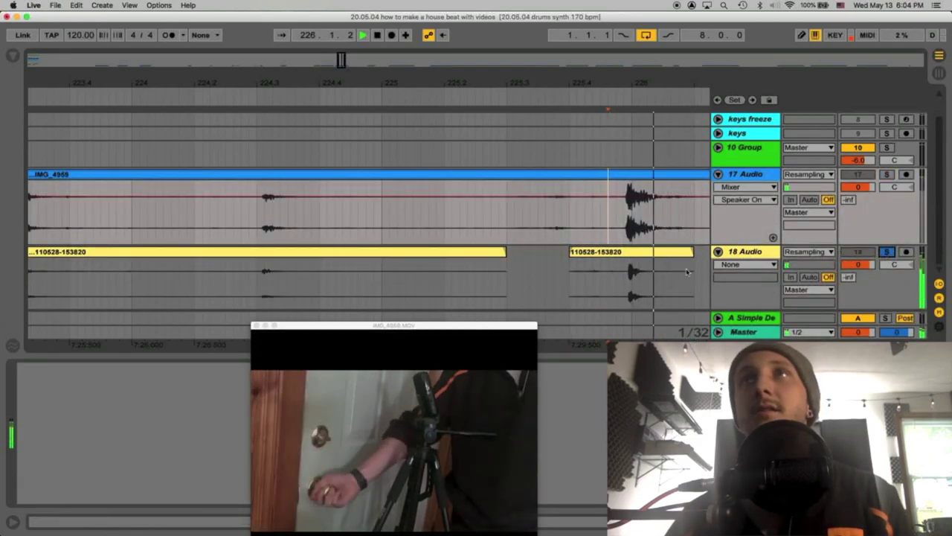
{"action": "left_click", "coordinate": [616, 277]}
{"action": "key", "text": "space"}
{"action": "key", "text": "space"}
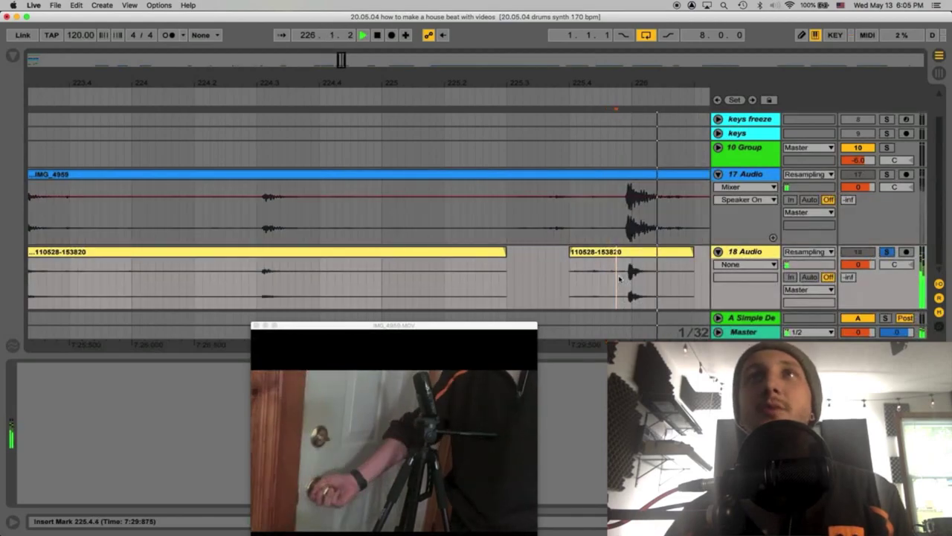
Check the sample settings of the isolated hit clip and select the 221.1.1 to 225.3.1 section on 18 Audio
{"action": "left_click_drag", "start_coordinate": [635, 79], "coordinate": [543, 227]}
{"action": "double_click", "coordinate": [502, 253]}
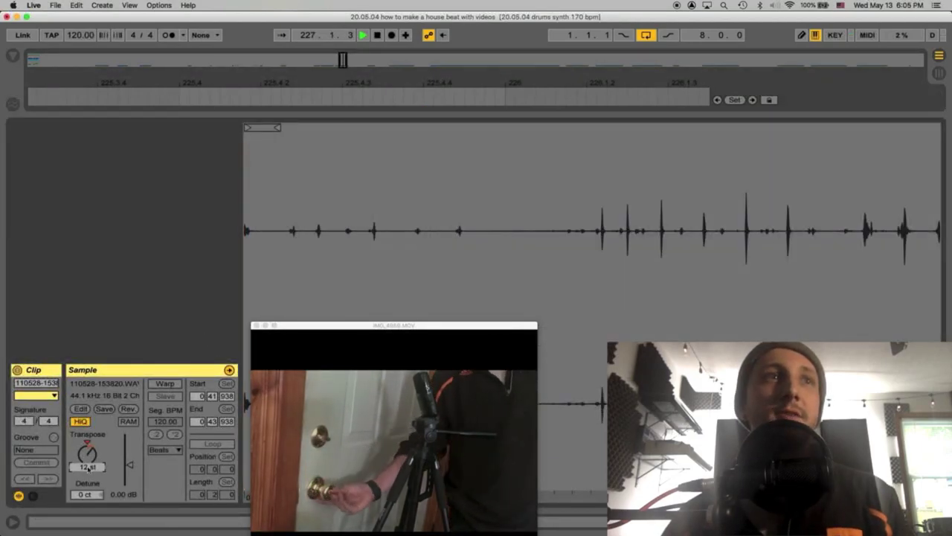
{"action": "key", "text": "shift+Tab"}
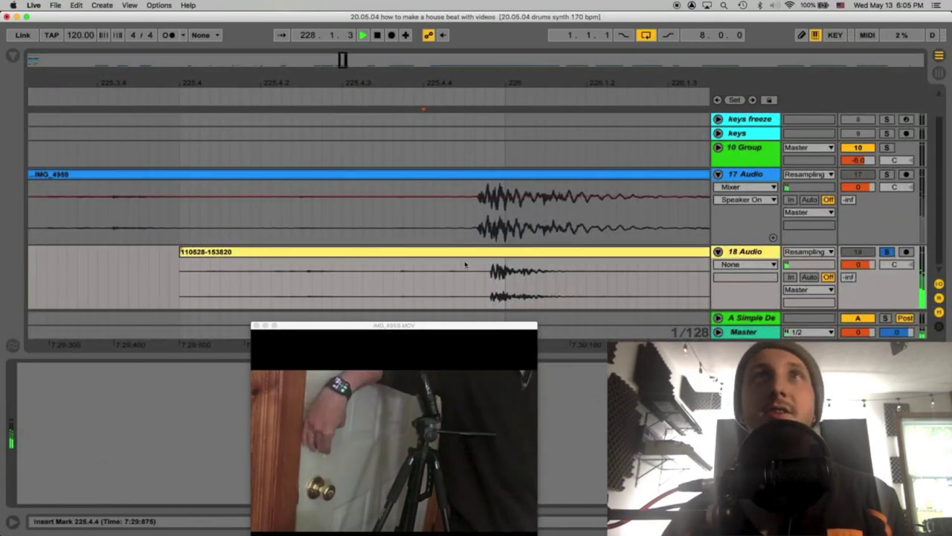
{"action": "left_click_drag", "start_coordinate": [414, 83], "coordinate": [414, 27]}
{"action": "left_click_drag", "start_coordinate": [385, 252], "coordinate": [635, 259]}
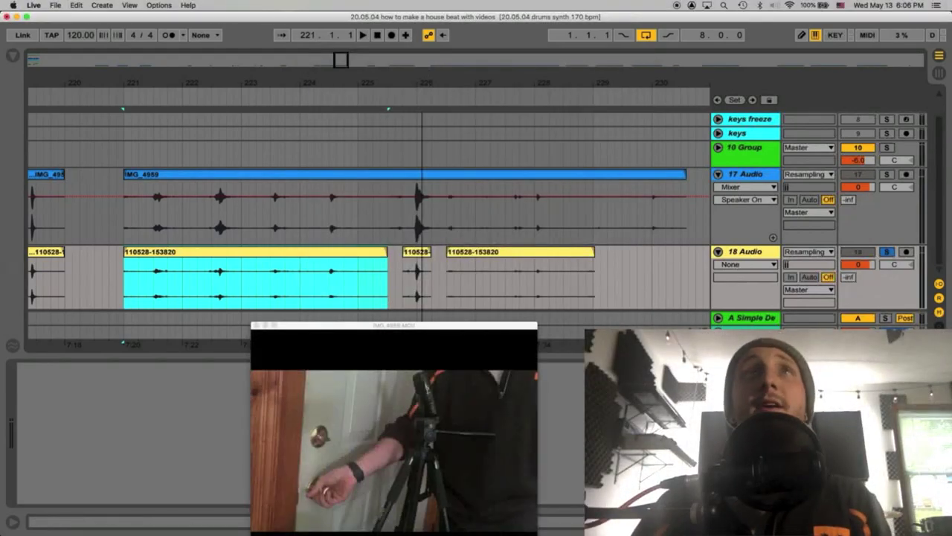
Play the IMG_4960 footage from 243.4.3 with 18 Audio soloed
{"action": "left_click_drag", "start_coordinate": [427, 83], "coordinate": [426, 45]}
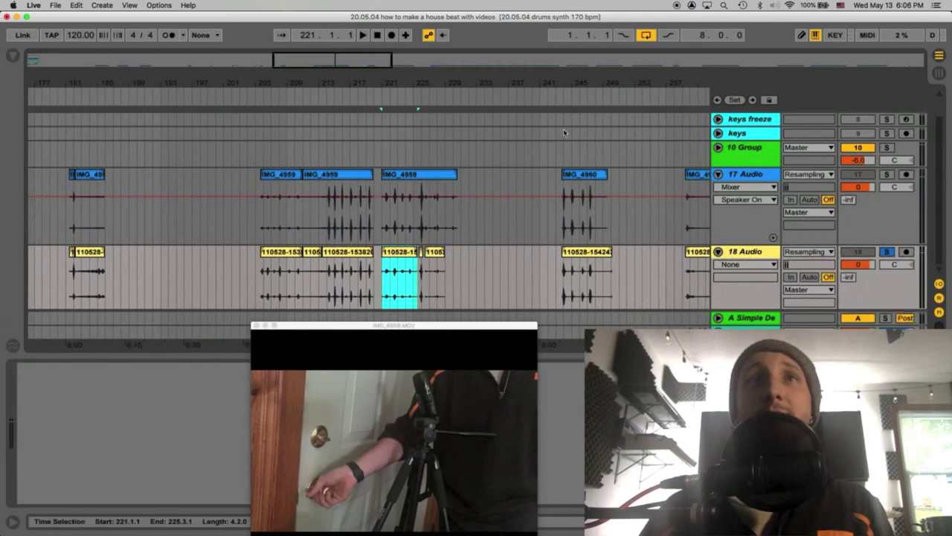
{"action": "left_click_drag", "start_coordinate": [567, 83], "coordinate": [558, 164]}
{"action": "left_click", "coordinate": [530, 213]}
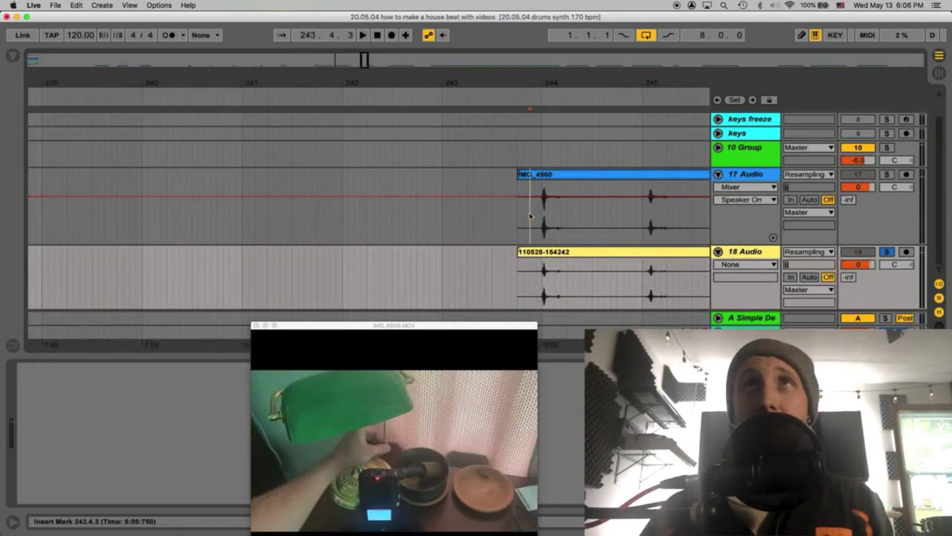
{"action": "left_click", "coordinate": [531, 219]}
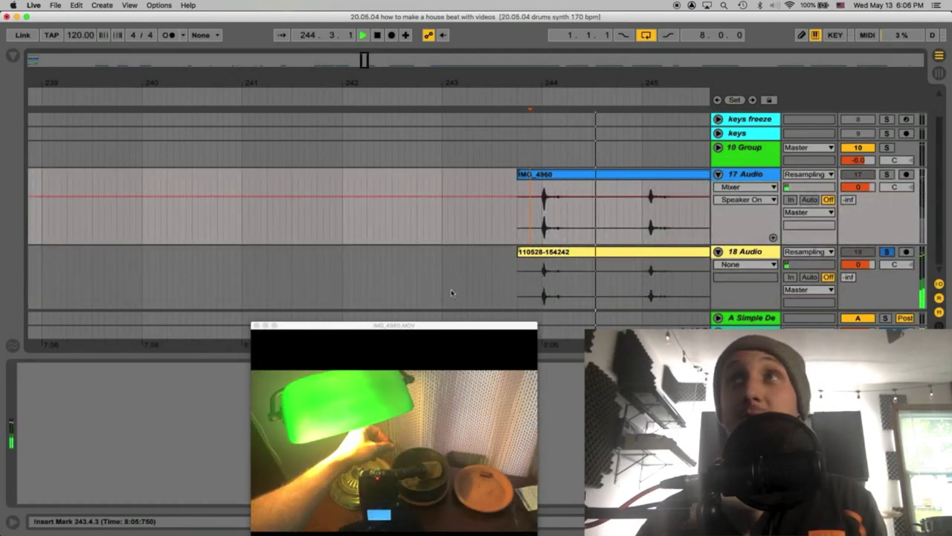
Reposition the video window to show its full frame and play the IMG_4961 footage from 271.1.1
{"action": "left_click_drag", "start_coordinate": [447, 326], "coordinate": [421, 266]}
{"action": "left_click_drag", "start_coordinate": [480, 83], "coordinate": [309, 120]}
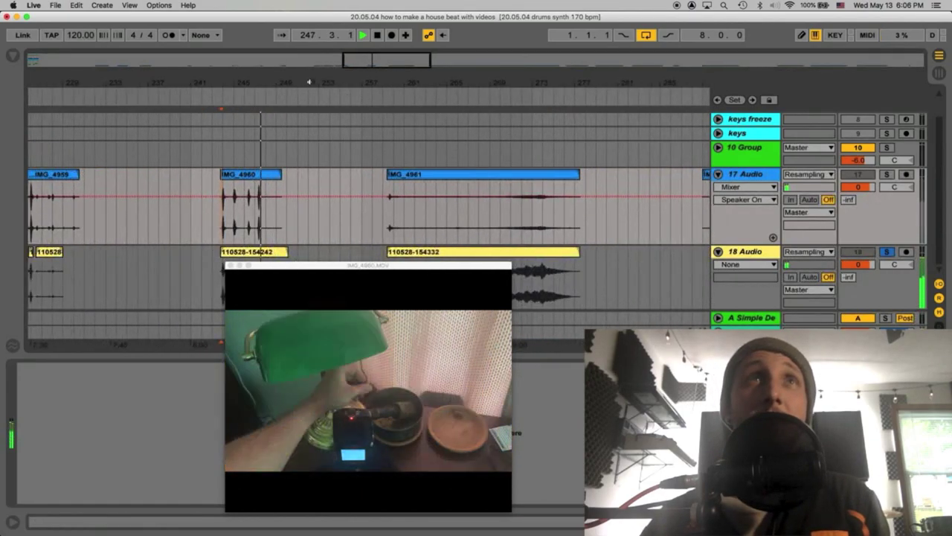
{"action": "left_click", "coordinate": [499, 226]}
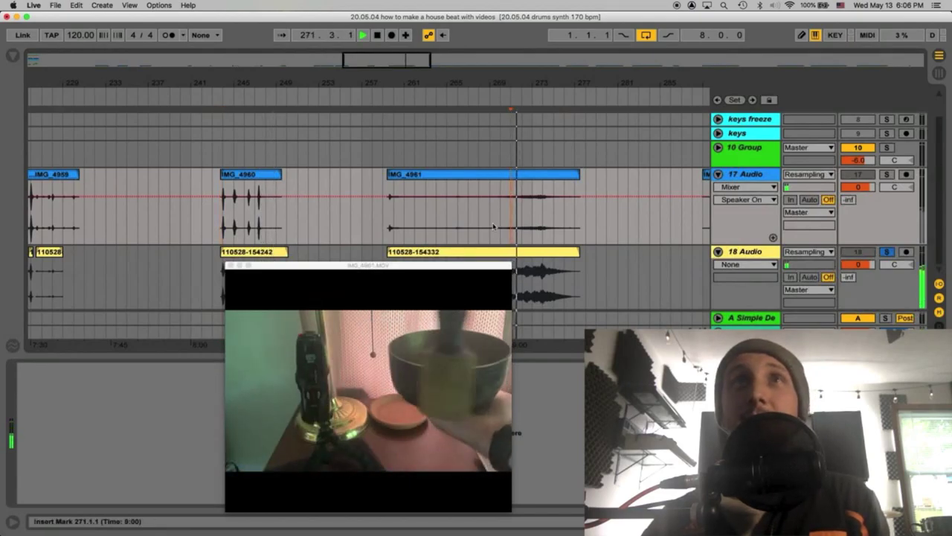